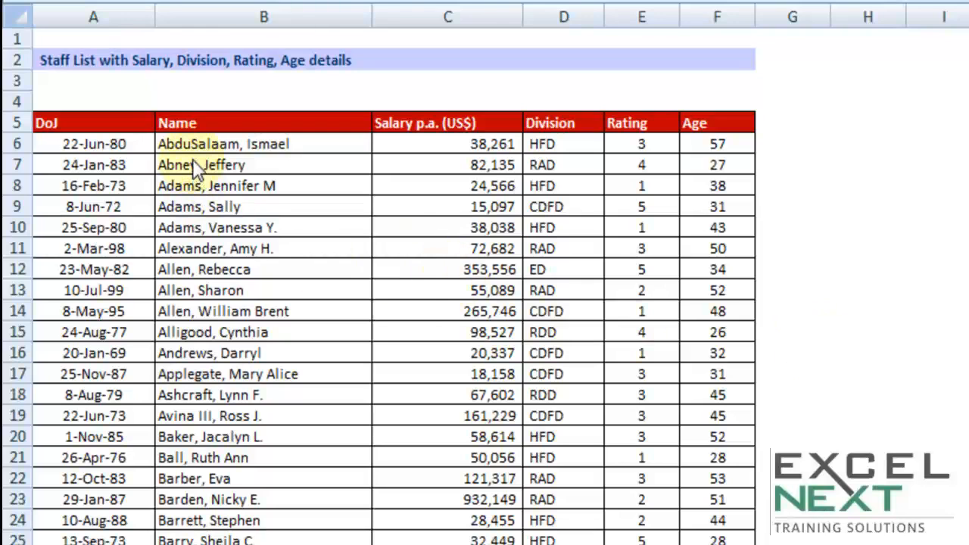
# Examine the staff list's DoJ, Name, Salary, Division, Rating and Age columns and look through its rows.
pyautogui.click(124, 143)
pyautogui.hotkey('ctrl', 'shift', 'Down')
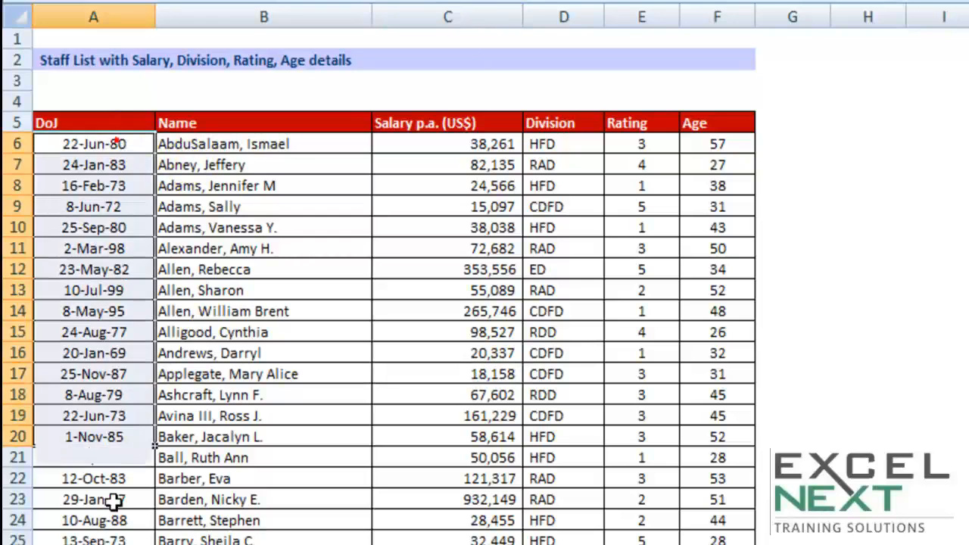
pyautogui.moveTo(245, 141); pyautogui.dragTo(244, 522)
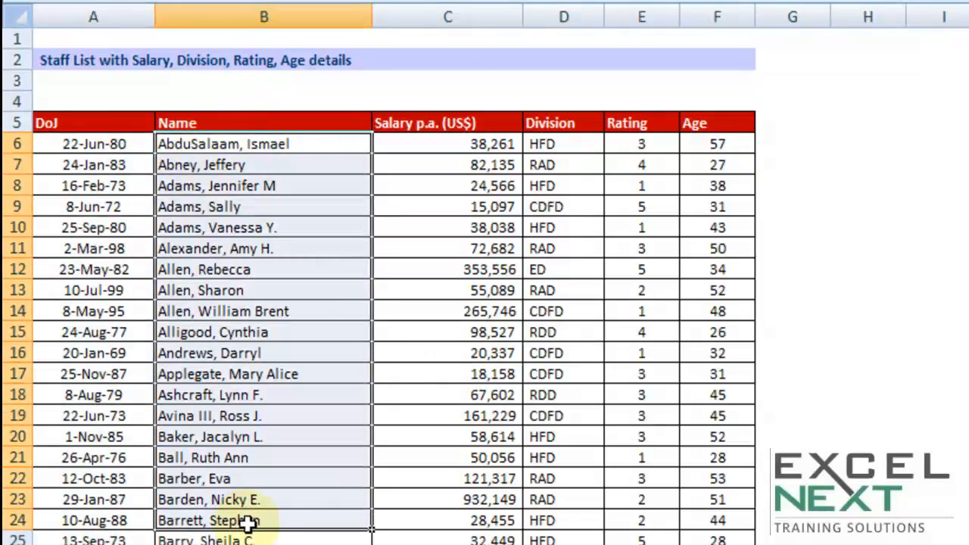
pyautogui.moveTo(422, 138); pyautogui.dragTo(427, 539)
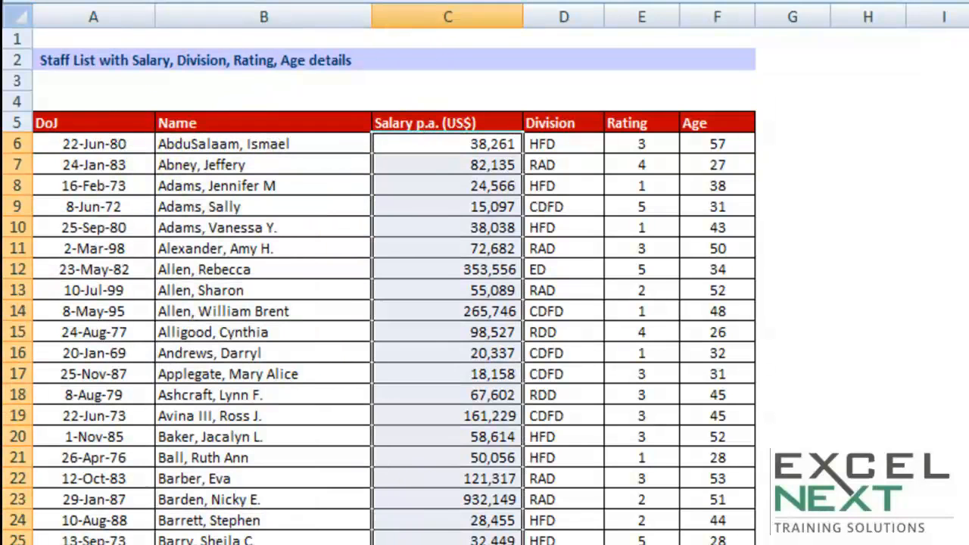
pyautogui.moveTo(552, 144); pyautogui.dragTo(556, 539)
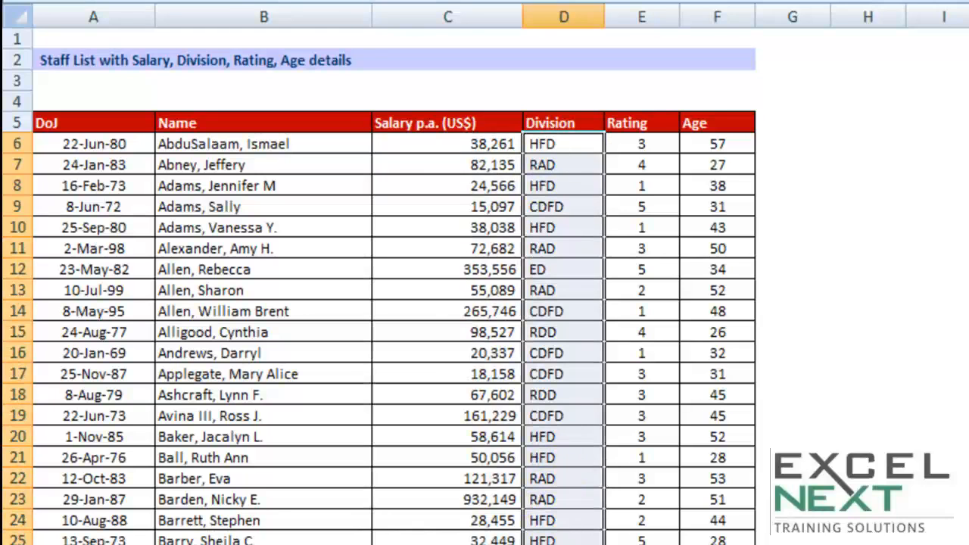
pyautogui.moveTo(669, 147); pyautogui.dragTo(655, 541)
pyautogui.click(656, 186)
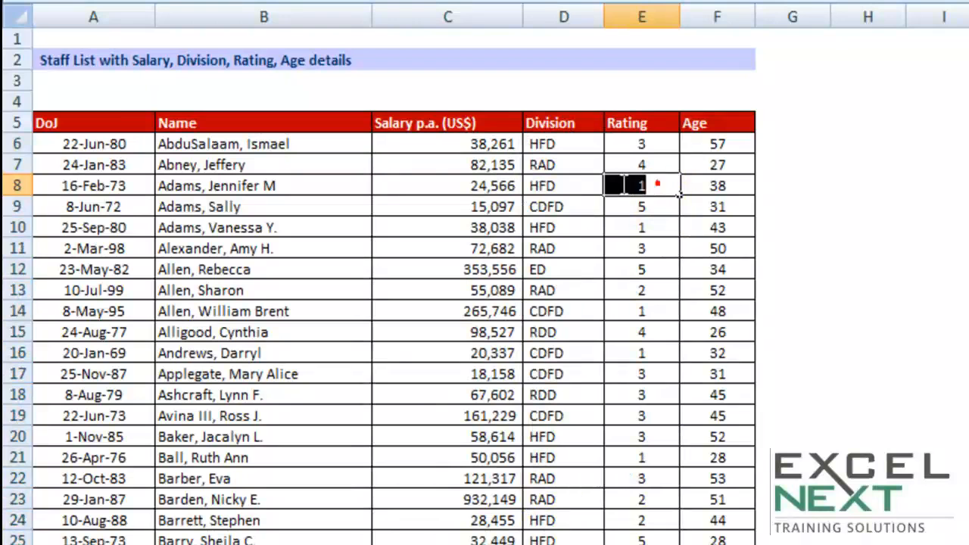
pyautogui.click(652, 203)
pyautogui.click(710, 294)
pyautogui.moveTo(709, 156); pyautogui.dragTo(710, 542)
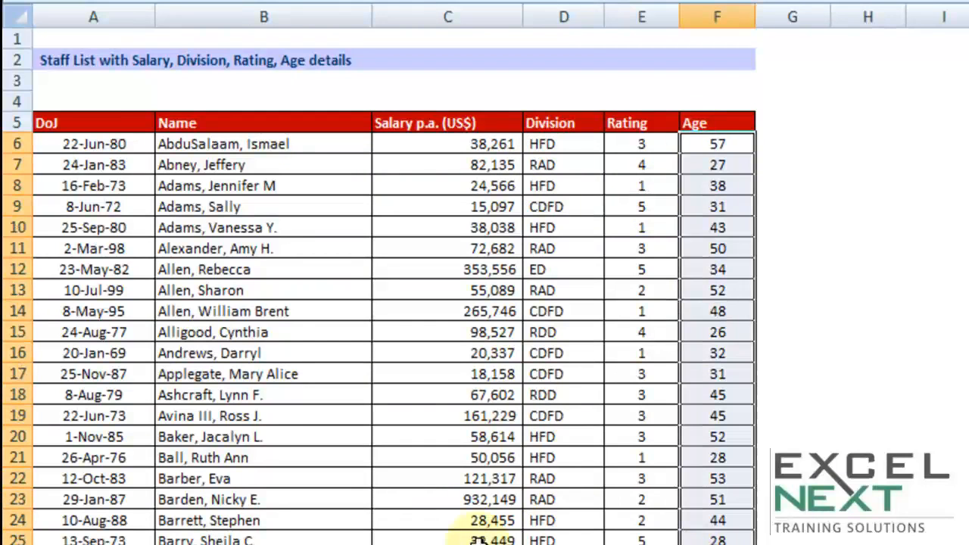
pyautogui.scroll(-20, 479, 523)
pyautogui.scroll(-15, 478, 503)
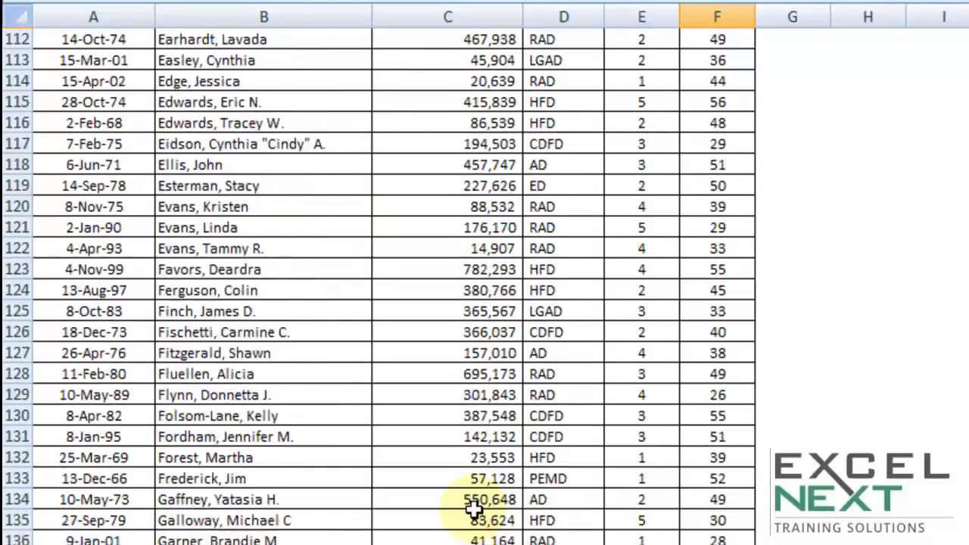
pyautogui.scroll(20, 473, 512)
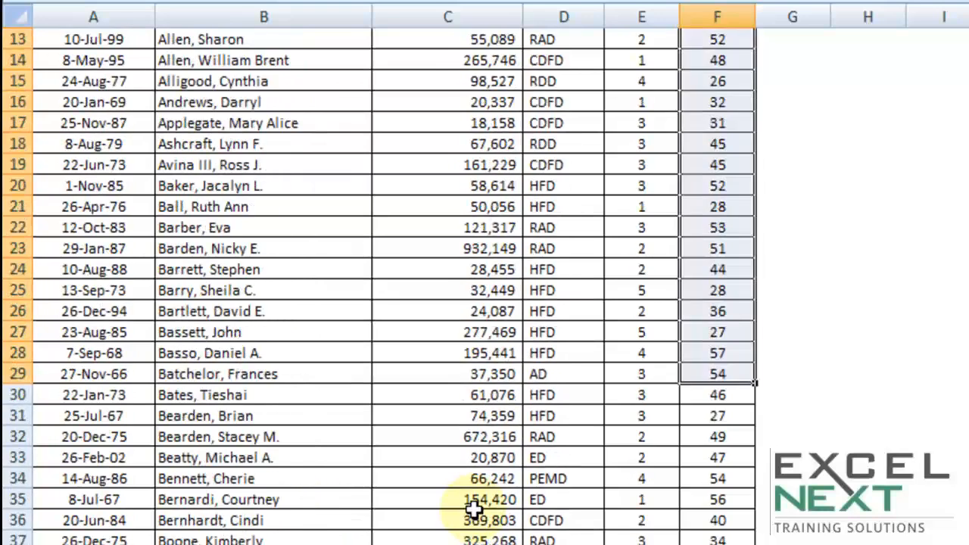
pyautogui.scroll(4, 473, 511)
pyautogui.click(504, 267)
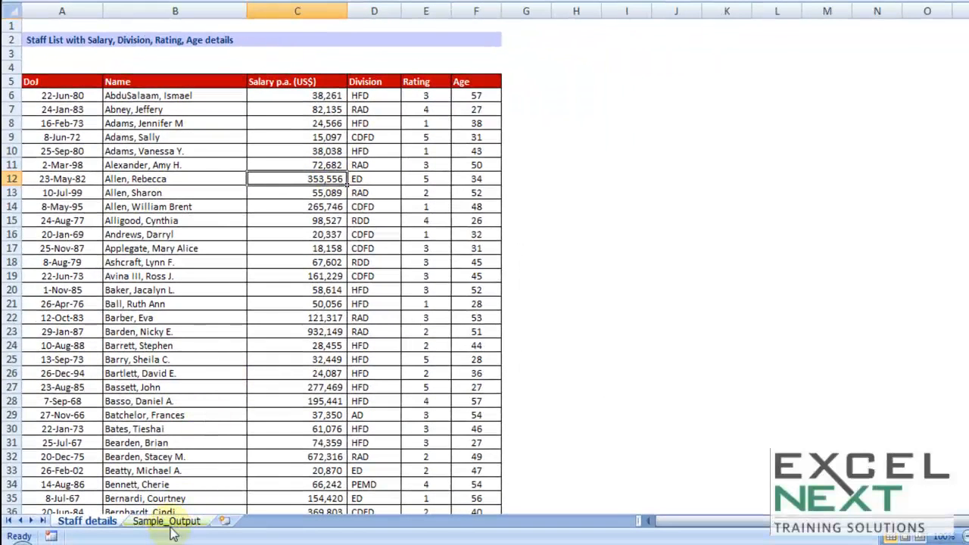
# Review the six sample reports on the Sample_Output sheet, from division-wise salary totals to year and month wise joiners.
pyautogui.click(168, 523)
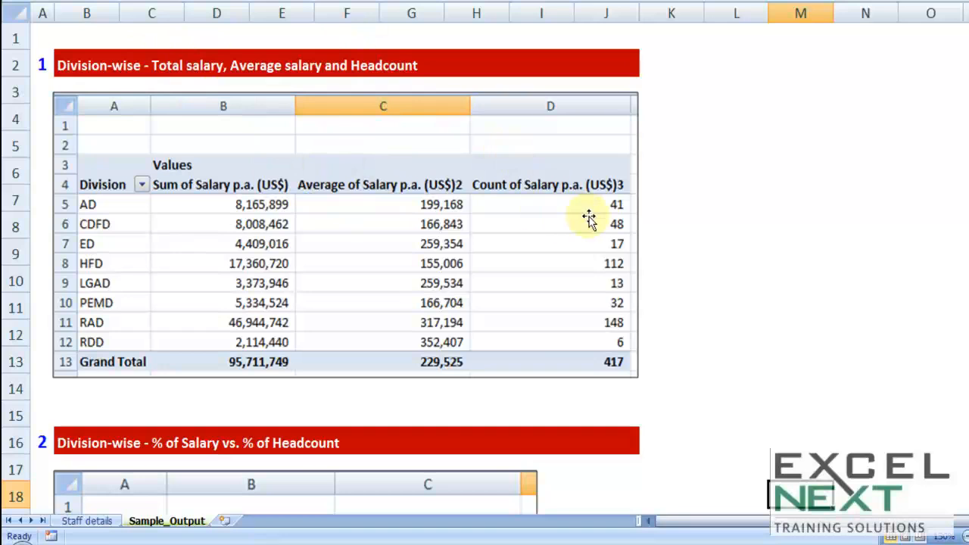
pyautogui.scroll(-4, 588, 218)
pyautogui.scroll(-1, 589, 218)
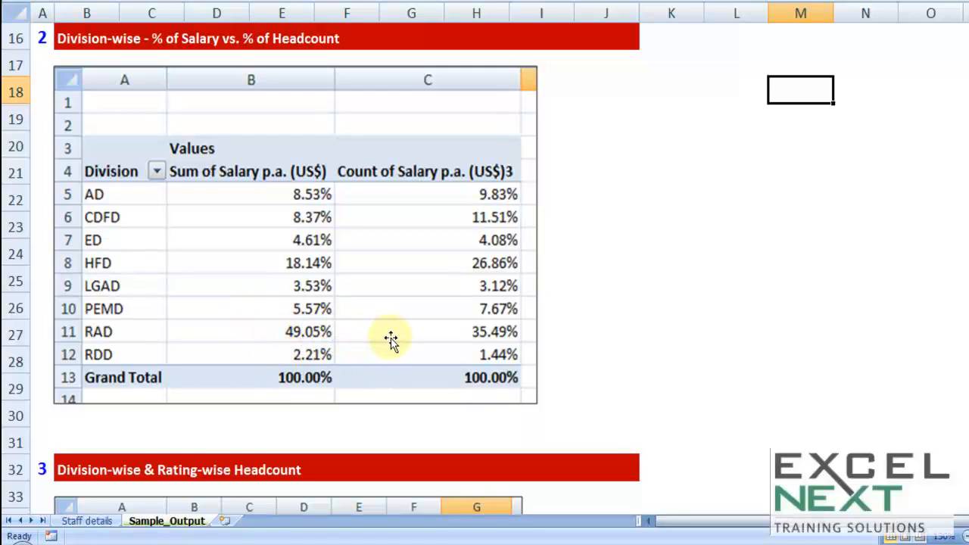
pyautogui.scroll(4, 391, 337)
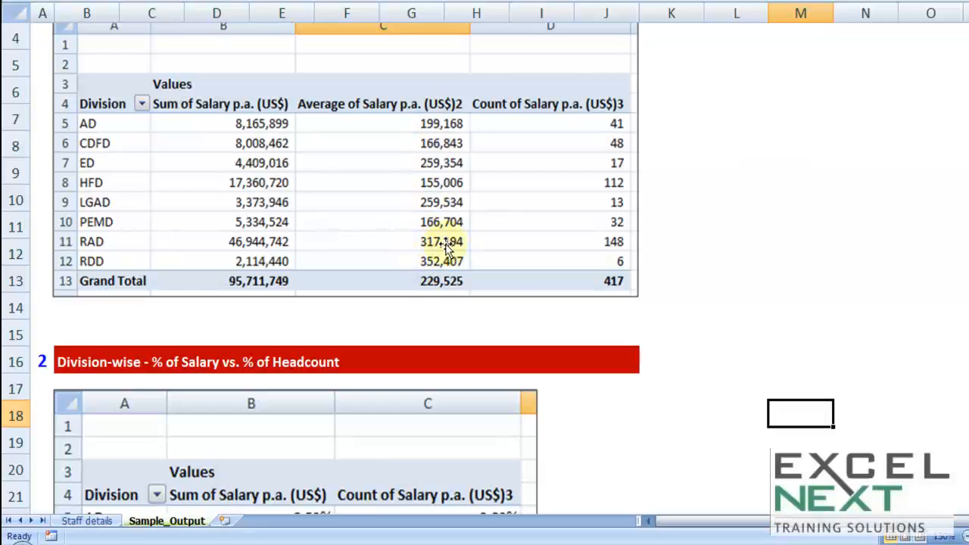
pyautogui.scroll(-9, 446, 249)
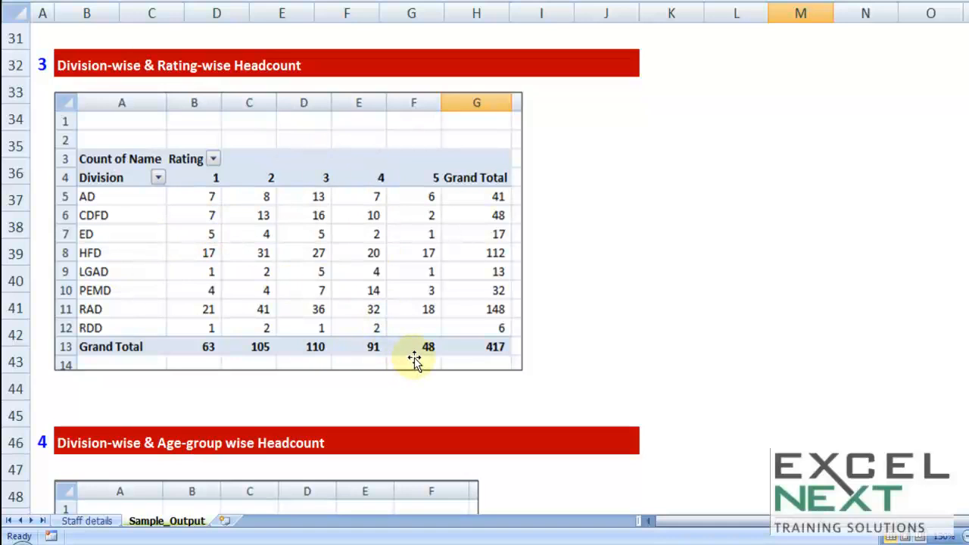
pyautogui.scroll(-5, 415, 361)
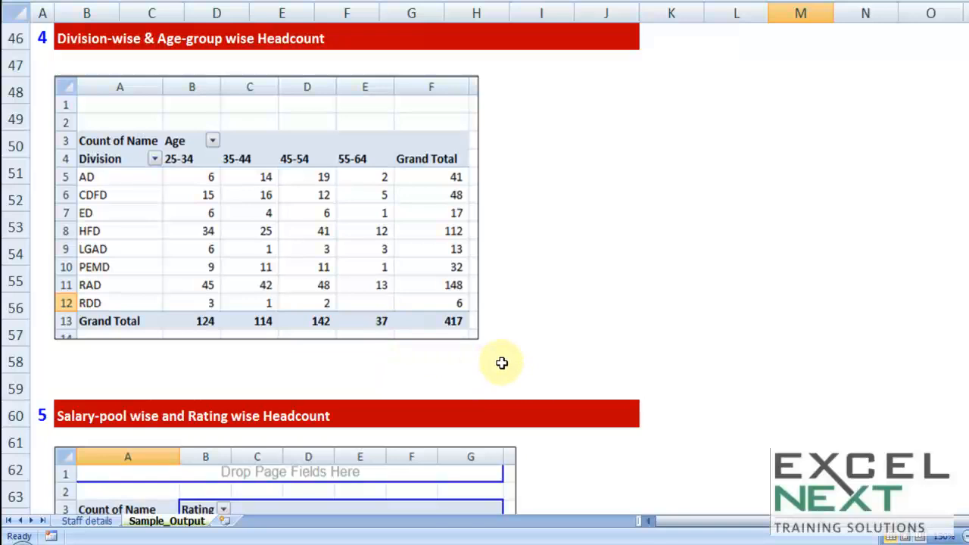
pyautogui.scroll(-4, 502, 364)
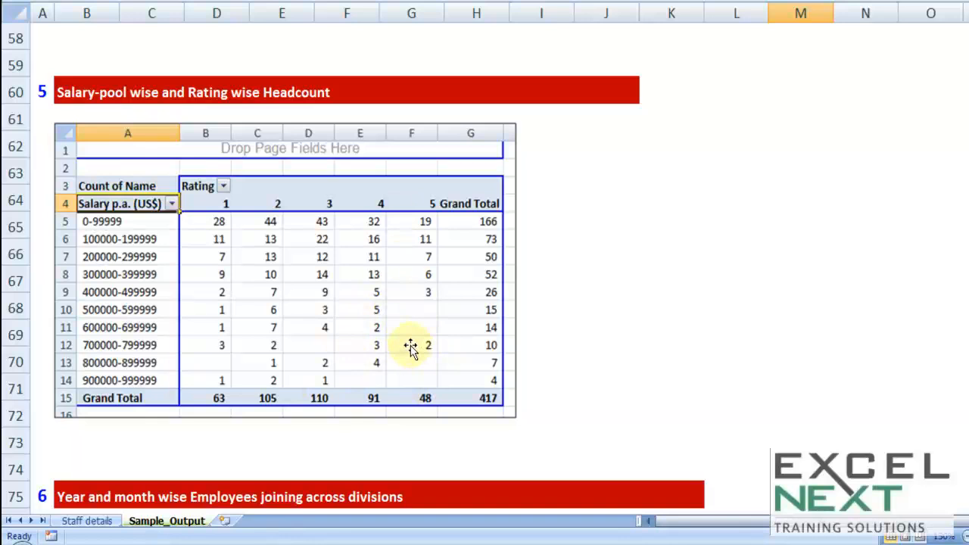
pyautogui.scroll(-4, 409, 348)
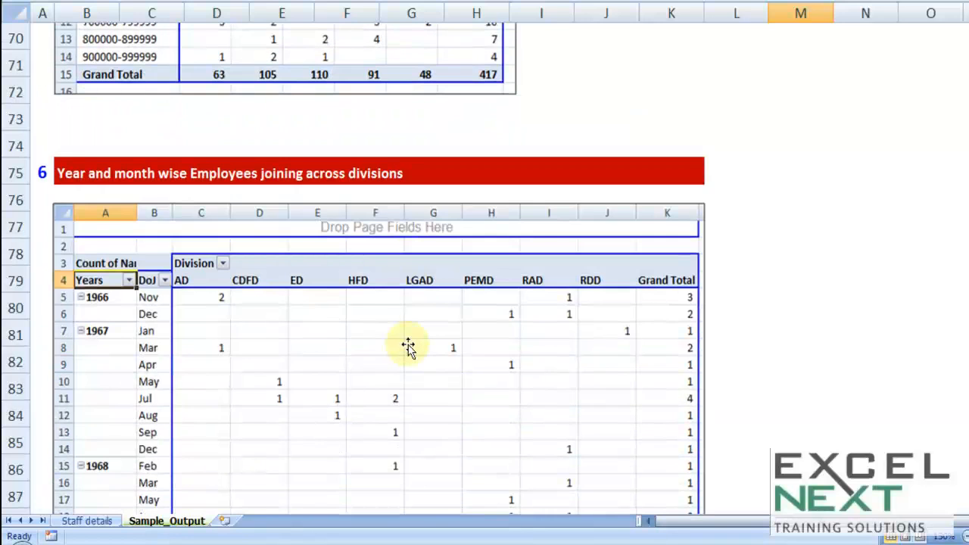
pyautogui.scroll(-1, 407, 347)
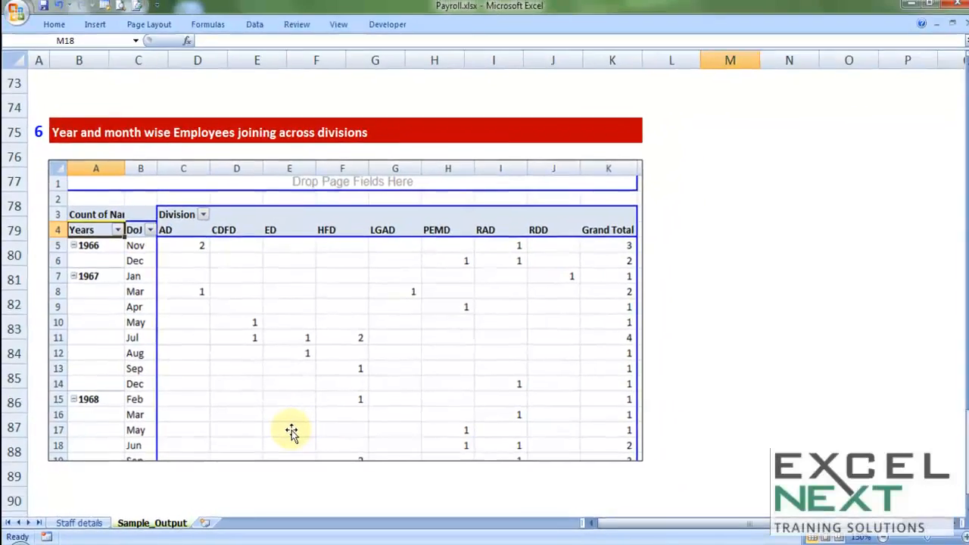
pyautogui.scroll(20, 291, 431)
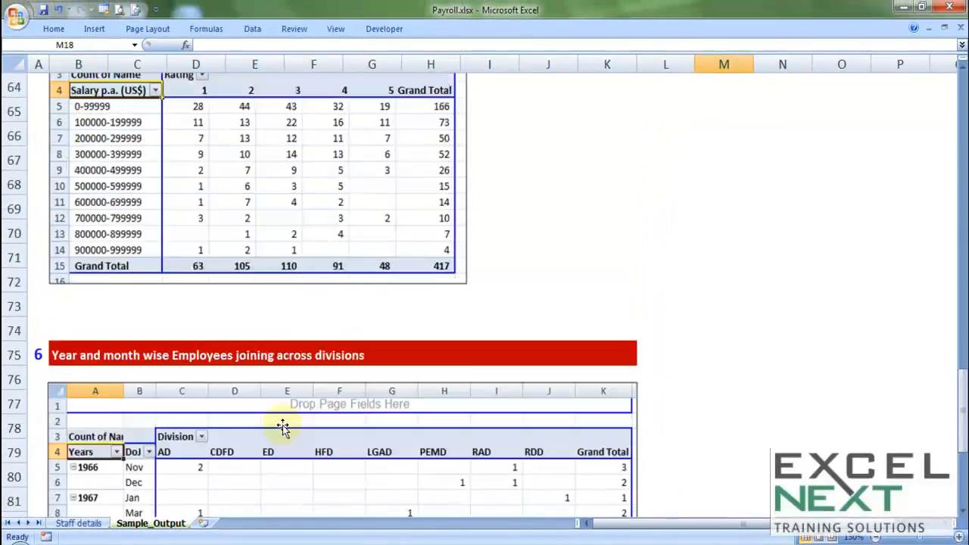
pyautogui.scroll(4, 278, 425)
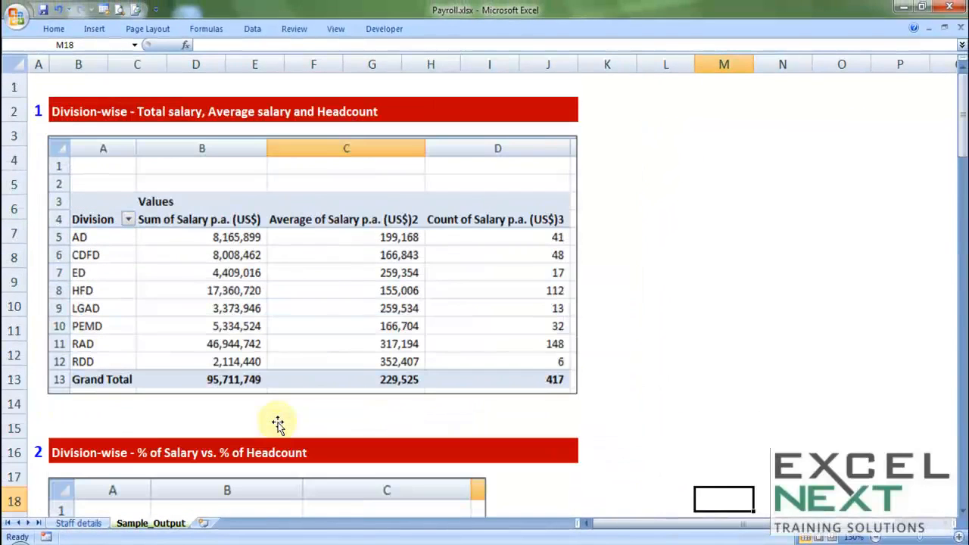
# Return to the Staff details worksheet.
pyautogui.click(92, 33)
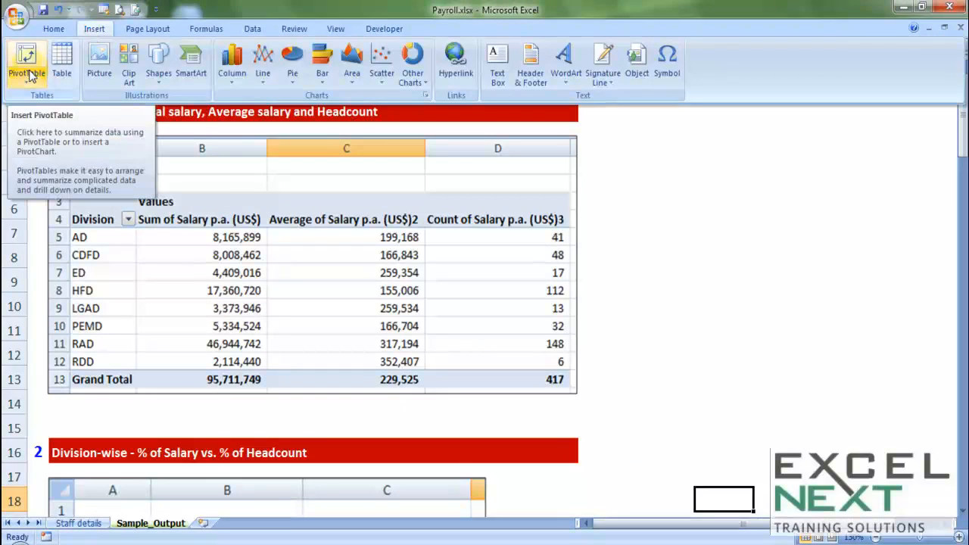
pyautogui.click(88, 525)
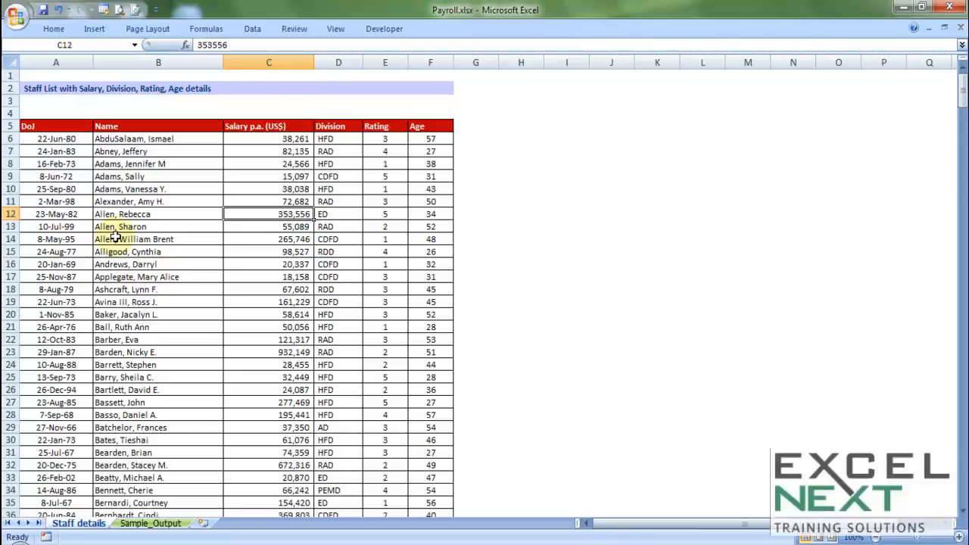
# Try selecting the whole staff table from salary cell C12 inside it, and clear the selection.
pyautogui.click(303, 263)
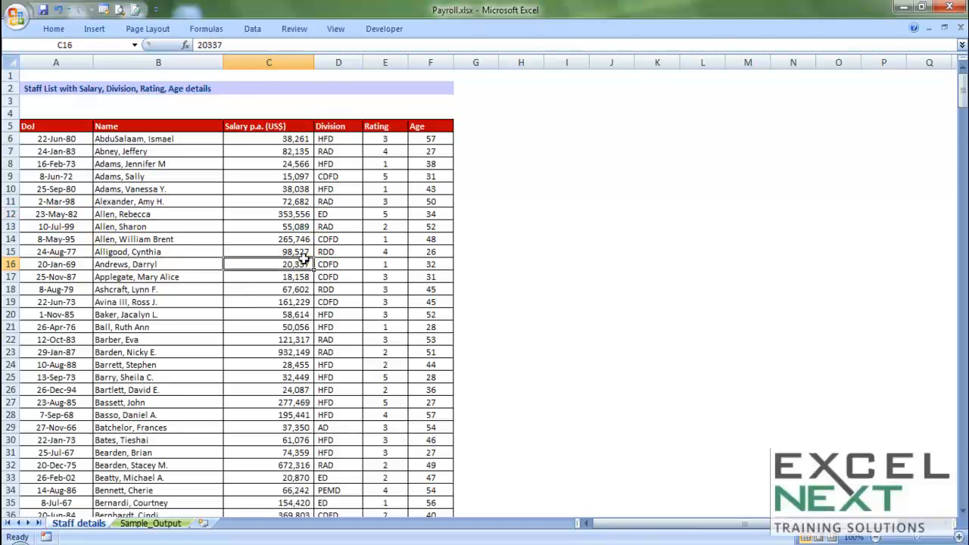
pyautogui.click(225, 201)
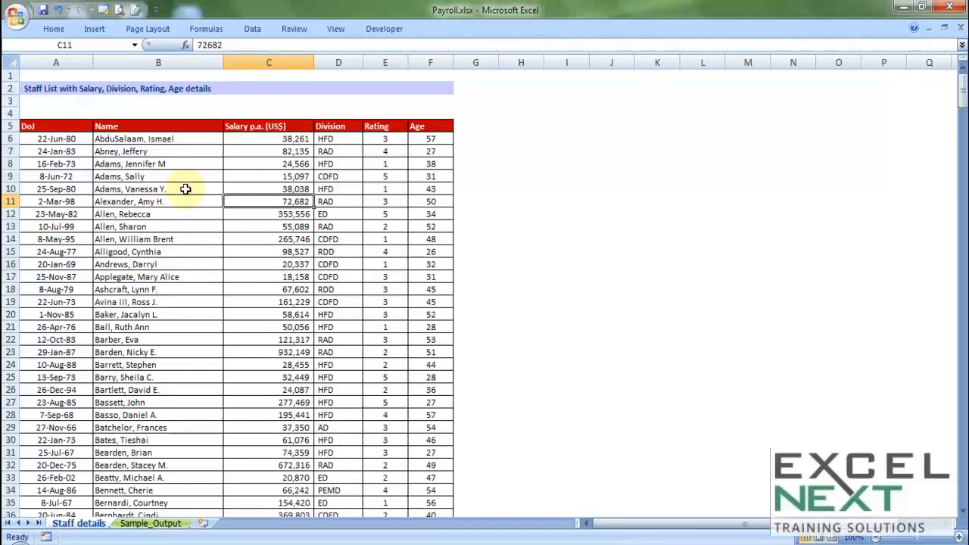
pyautogui.click(184, 188)
pyautogui.click(115, 165)
pyautogui.click(96, 202)
pyautogui.click(229, 214)
pyautogui.click(233, 212)
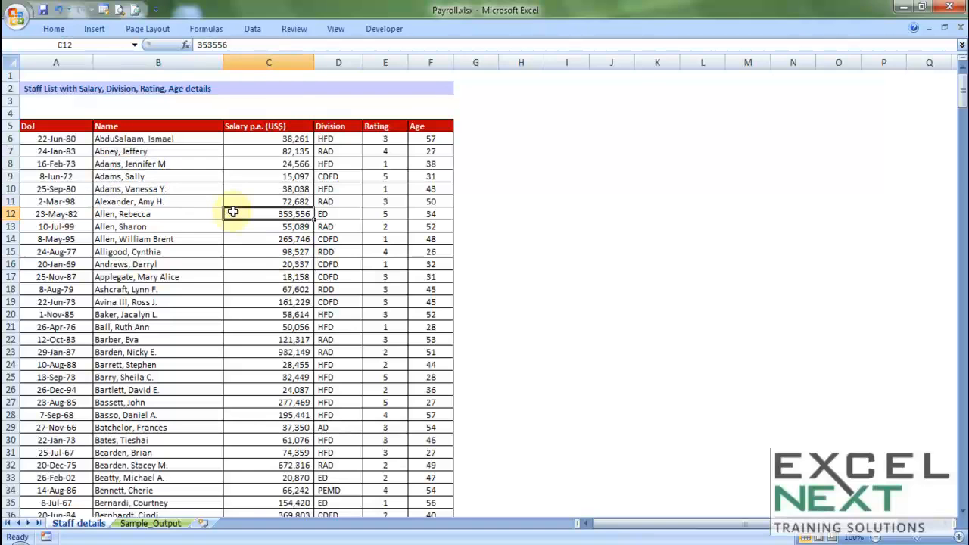
pyautogui.hotkey('ctrl', 'a')
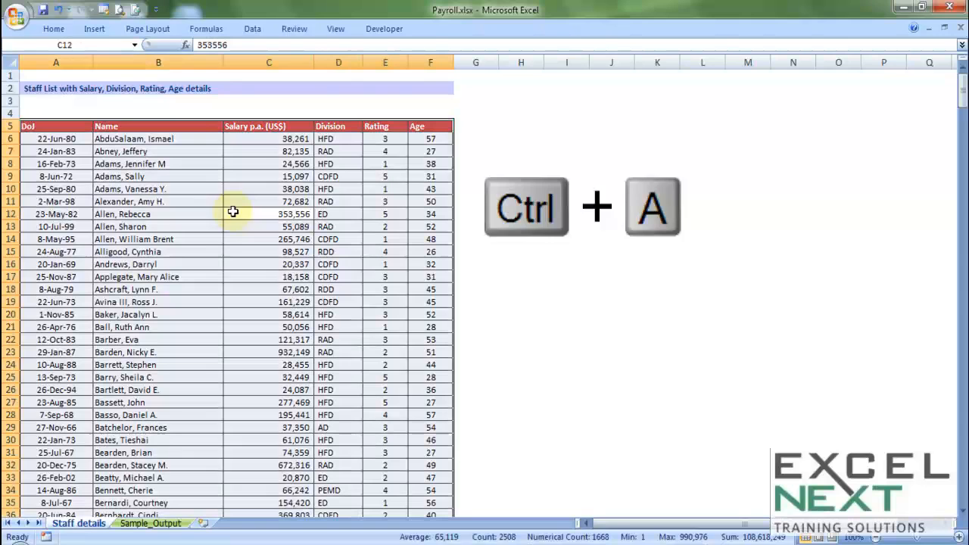
pyautogui.click(187, 199)
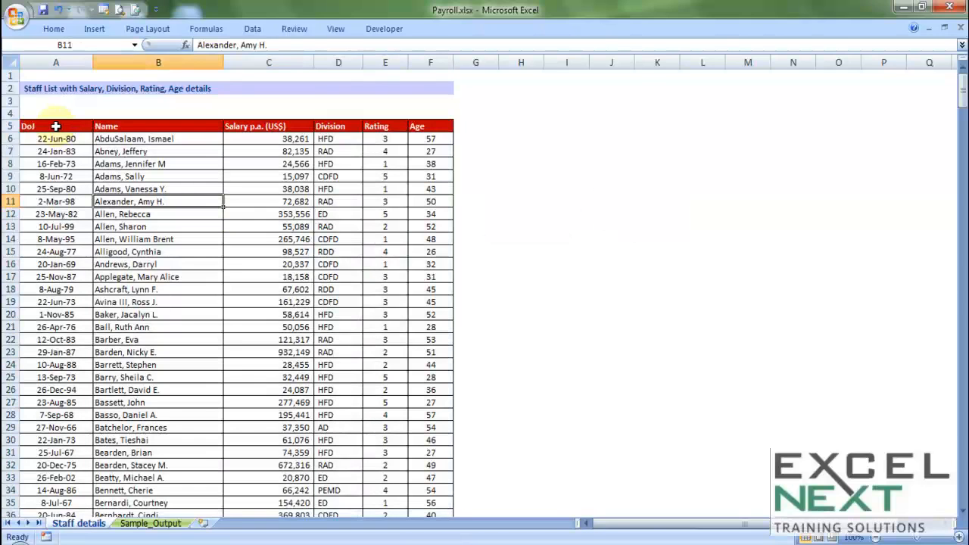
# Select the staff table A5:F422 including its headers and create a PivotTable from it on a new worksheet.
pyautogui.click(54, 127)
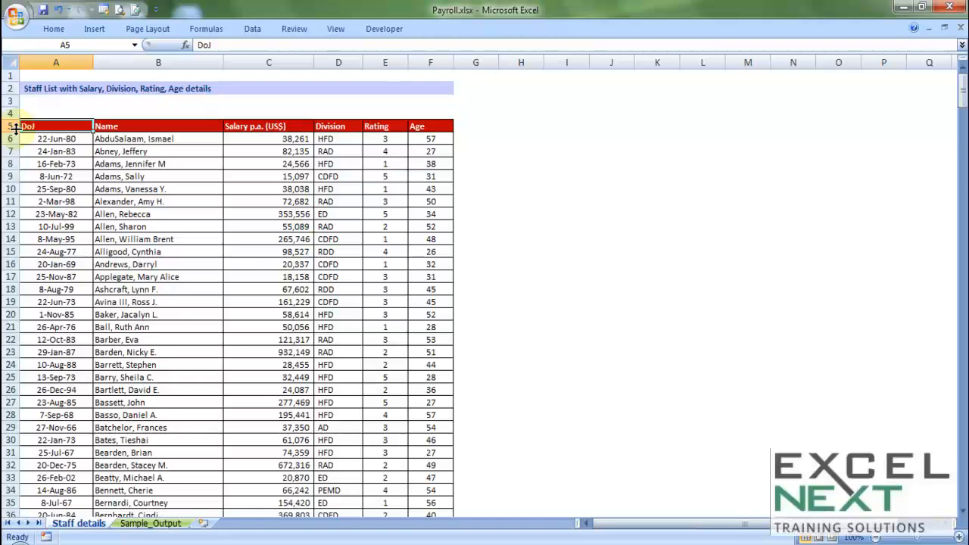
pyautogui.hotkey('ctrl', 'shift', 'Right')
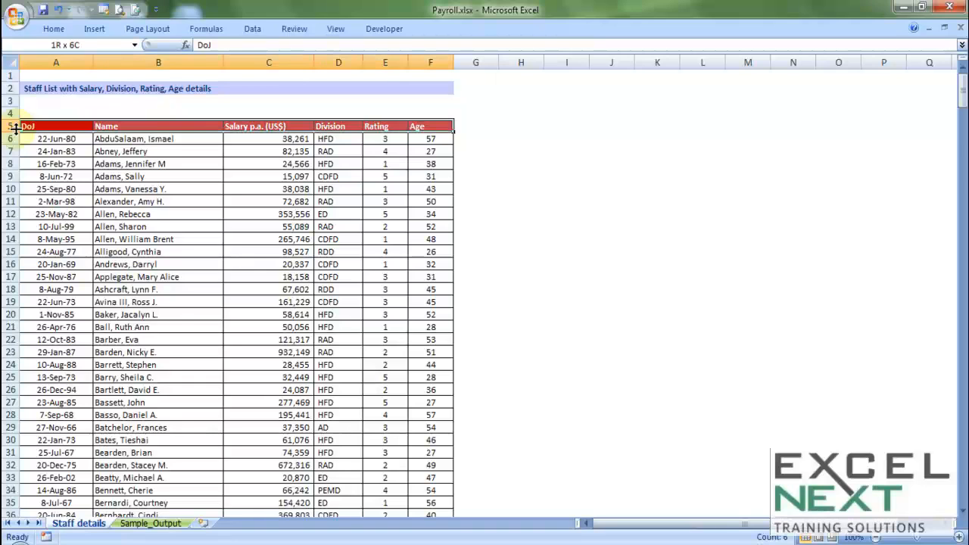
pyautogui.hotkey('ctrl', 'shift', 'Down')
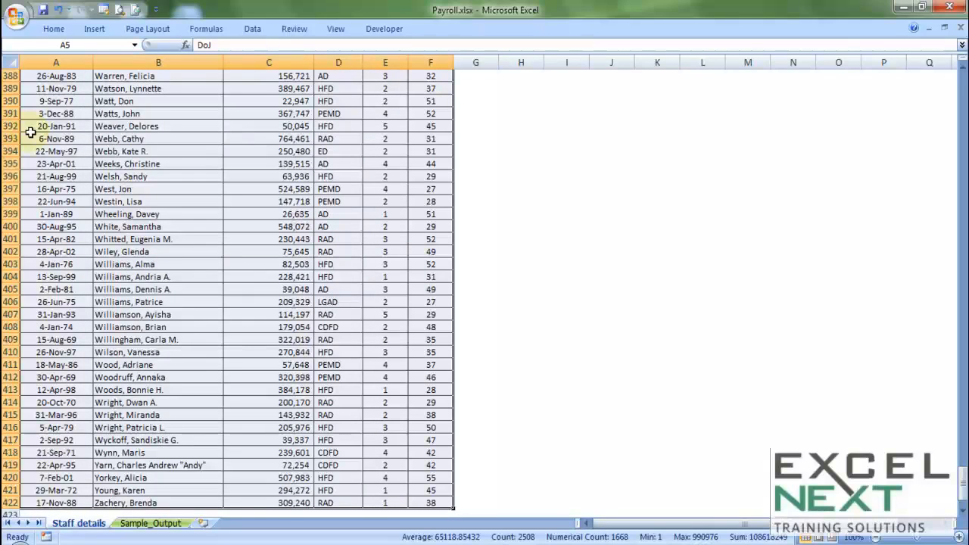
pyautogui.click(99, 33)
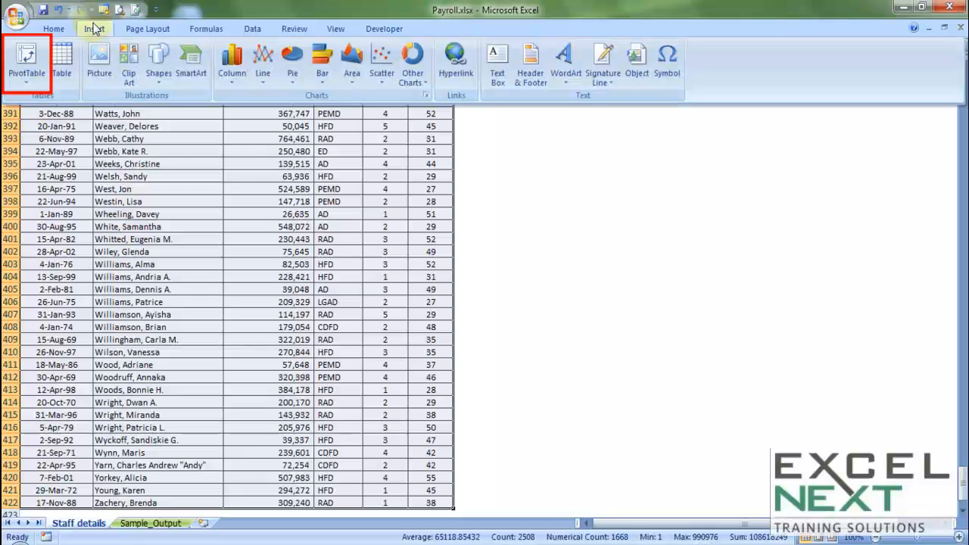
pyautogui.click(34, 85)
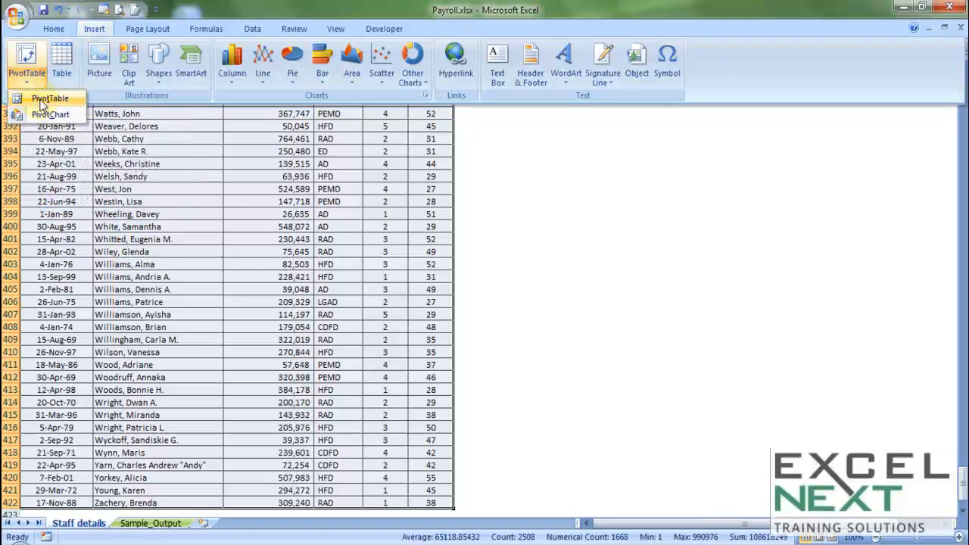
pyautogui.click(45, 99)
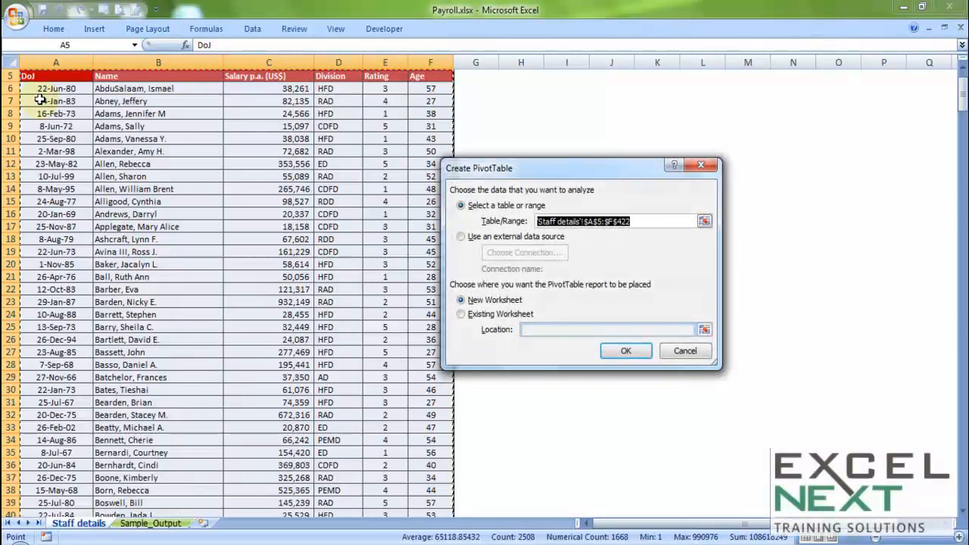
pyautogui.moveTo(506, 172); pyautogui.dragTo(216, 173)
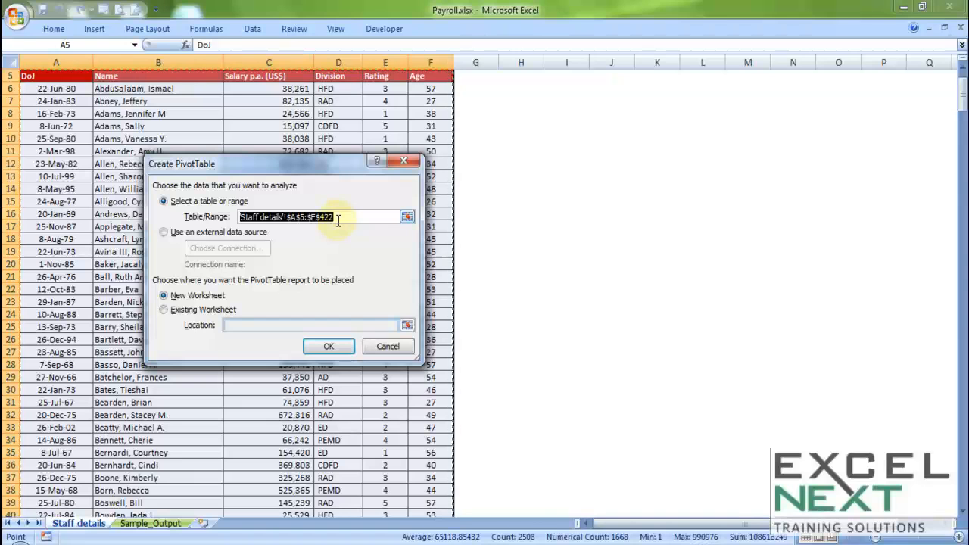
pyautogui.click(321, 348)
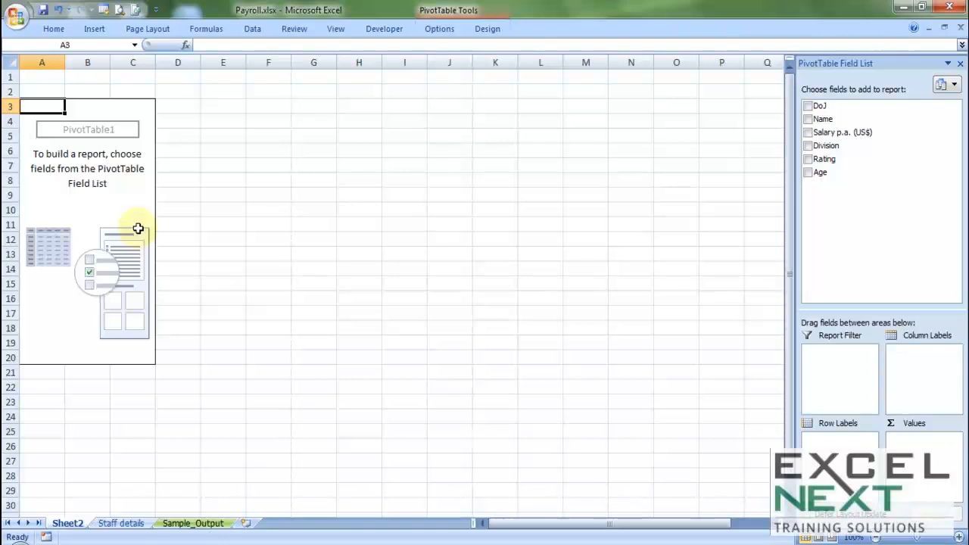
# Try adding the Division field to the PivotTable report and remove it again.
pyautogui.click(808, 146)
pyautogui.click(809, 147)
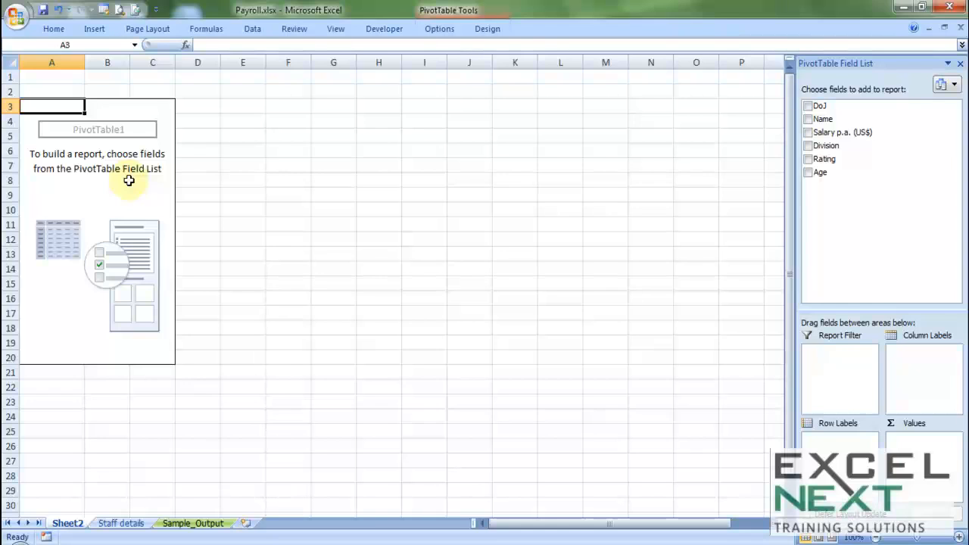
pyautogui.click(93, 194)
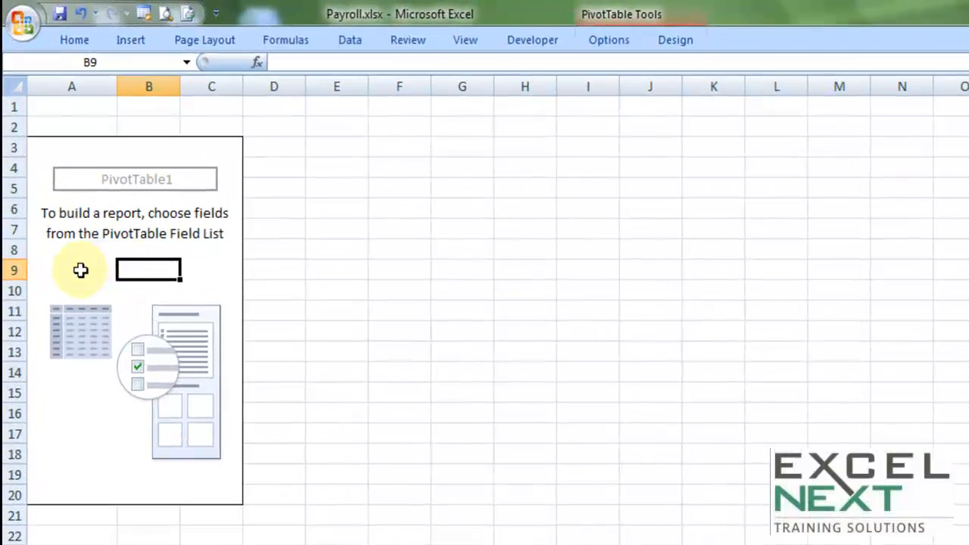
pyautogui.click(56, 199)
pyautogui.click(78, 398)
pyautogui.click(168, 291)
pyautogui.click(130, 253)
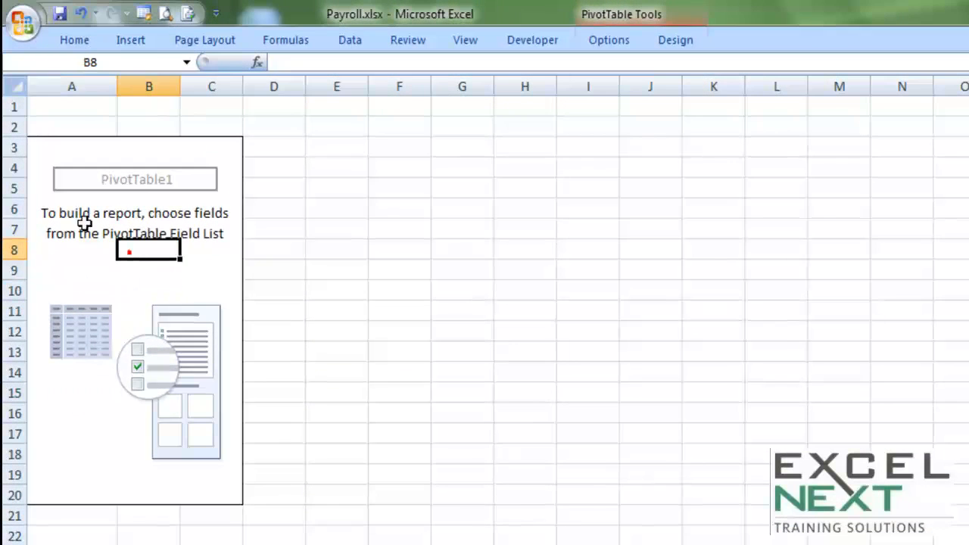
pyautogui.click(61, 186)
# Enable the classic PivotTable layout, which allows dragging fields in the grid, in the PivotTable's display options.
pyautogui.click(98, 255)
pyautogui.rightClick(99, 253)
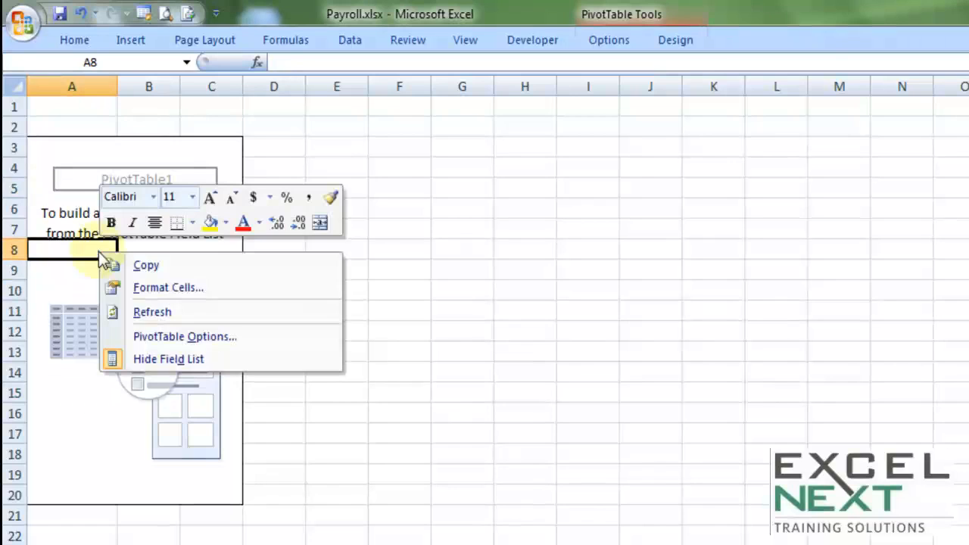
pyautogui.click(172, 337)
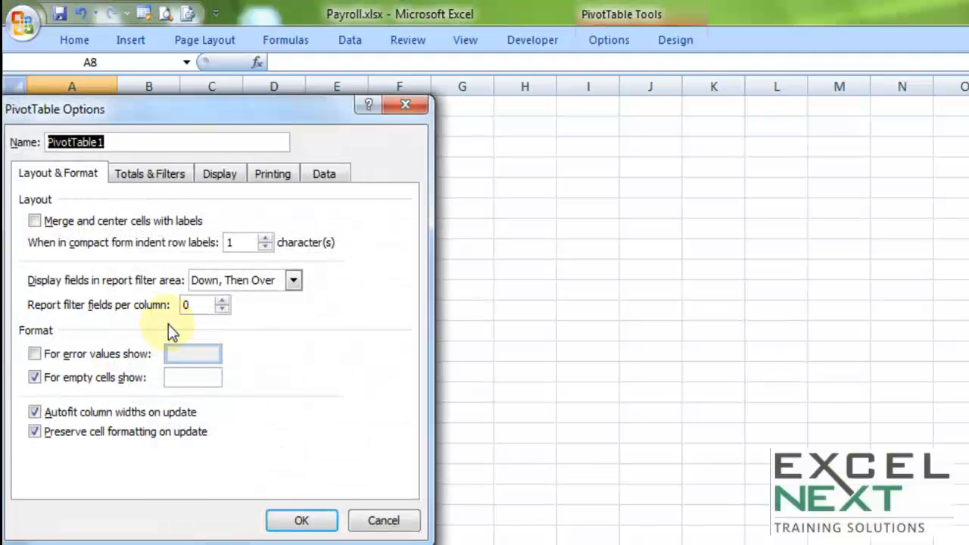
pyautogui.click(229, 173)
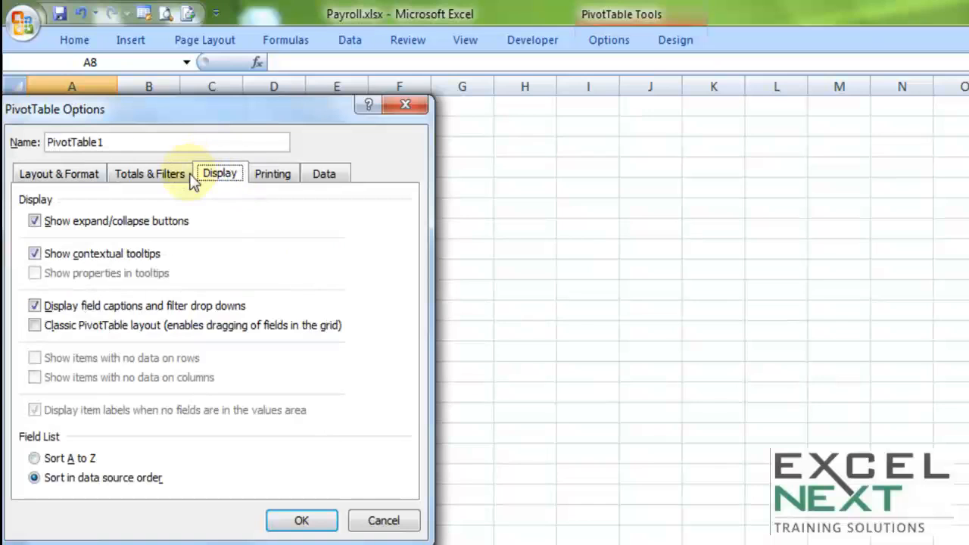
pyautogui.click(45, 331)
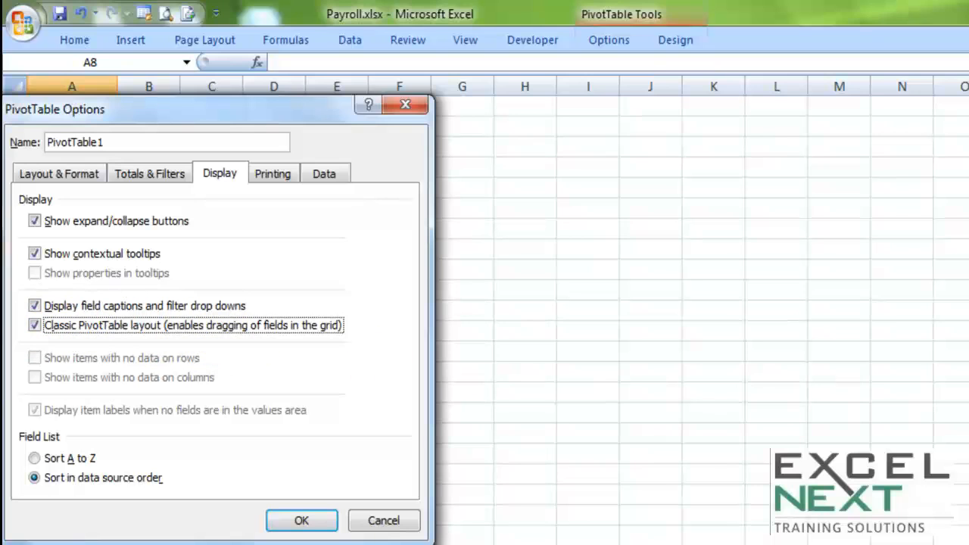
pyautogui.moveTo(106, 113); pyautogui.dragTo(404, 109)
pyautogui.click(599, 517)
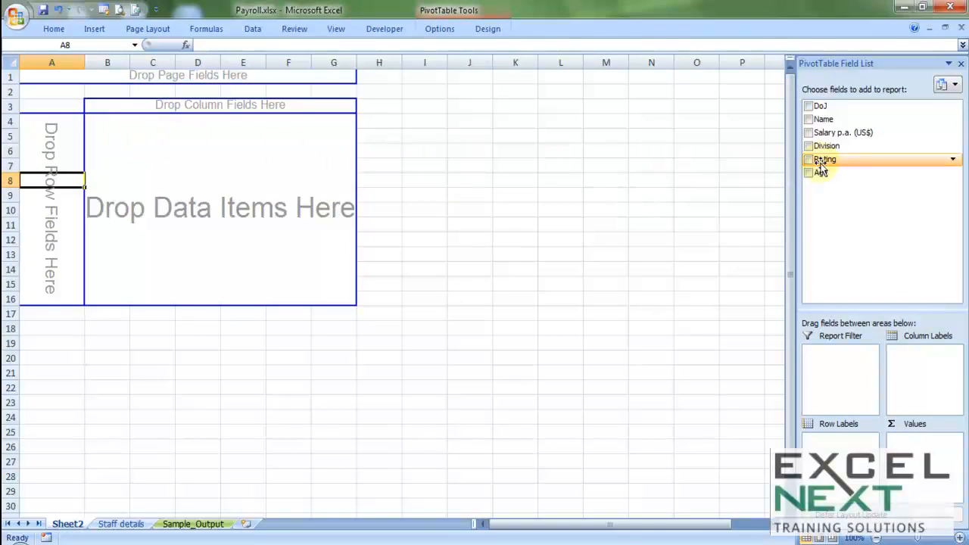
# Try placing the Division field in the data items area of the PivotTable grid and remove it again.
pyautogui.click(809, 148)
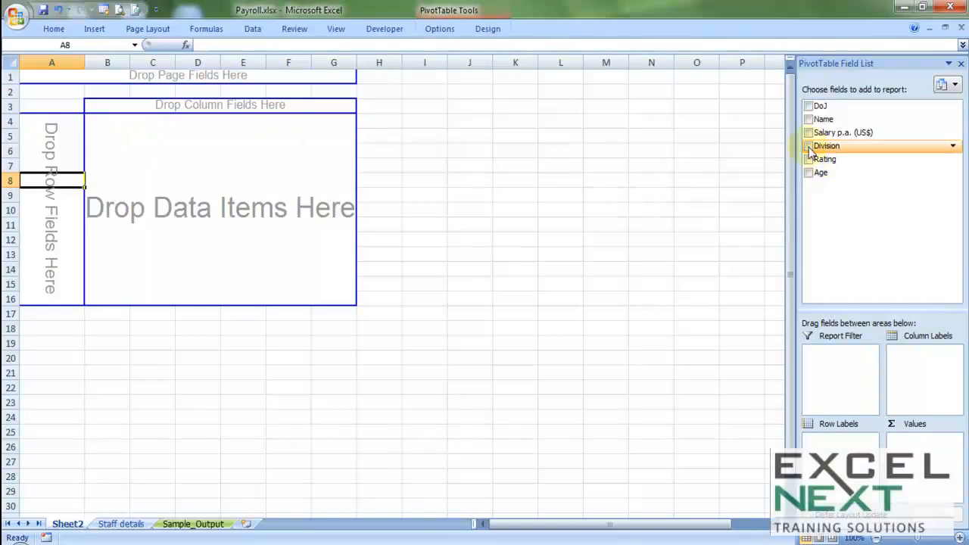
pyautogui.moveTo(810, 151); pyautogui.dragTo(210, 166)
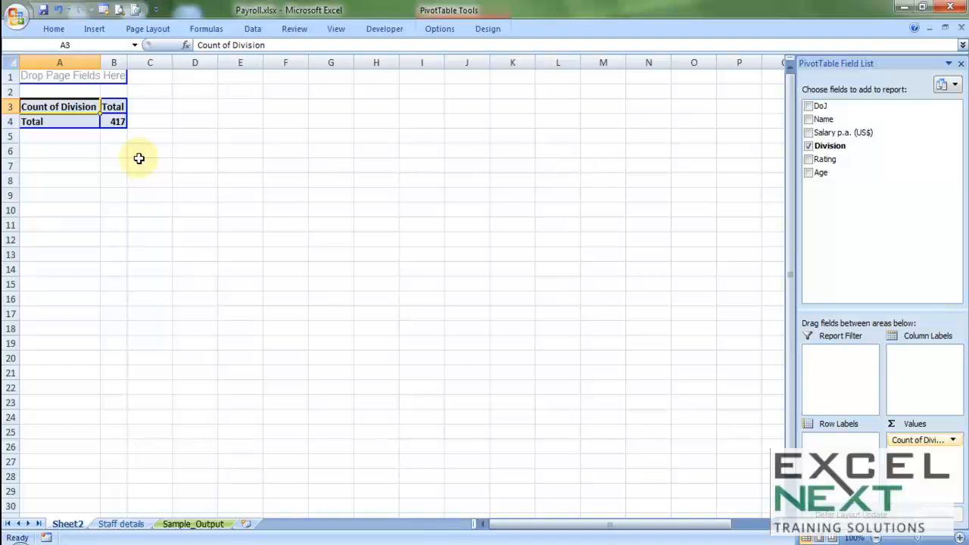
pyautogui.click(809, 146)
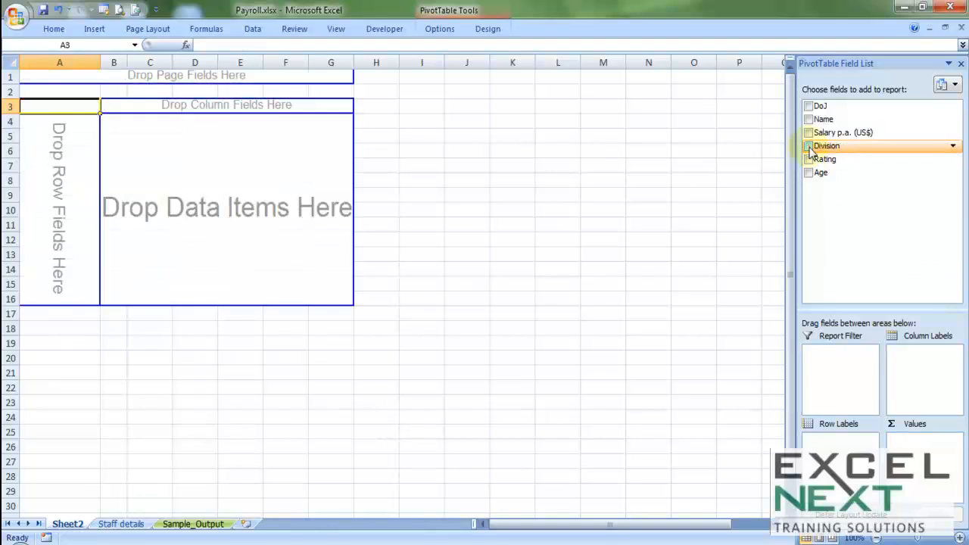
# Try the Division field as a row field and as a column field in the grid, removing it each time.
pyautogui.moveTo(819, 159); pyautogui.dragTo(43, 192)
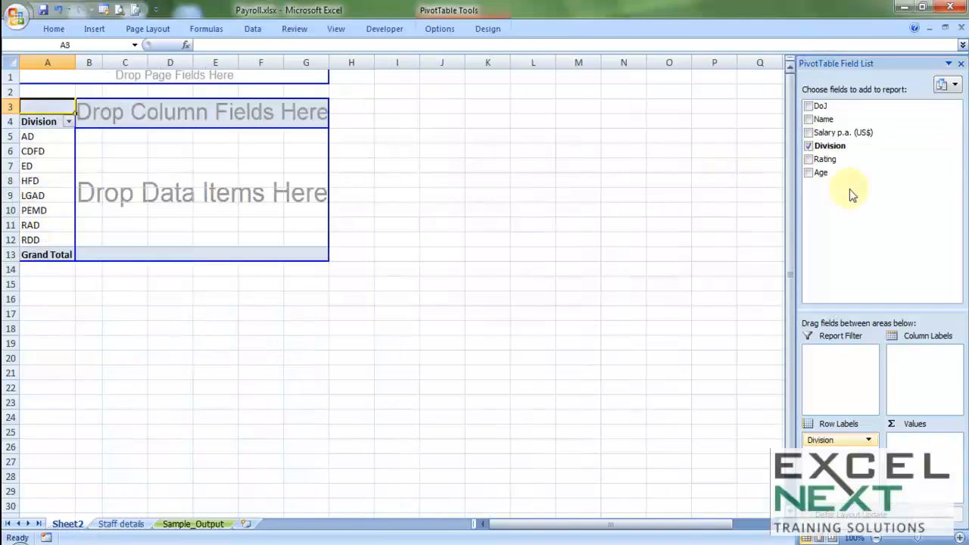
pyautogui.click(809, 147)
pyautogui.moveTo(825, 145); pyautogui.dragTo(168, 104)
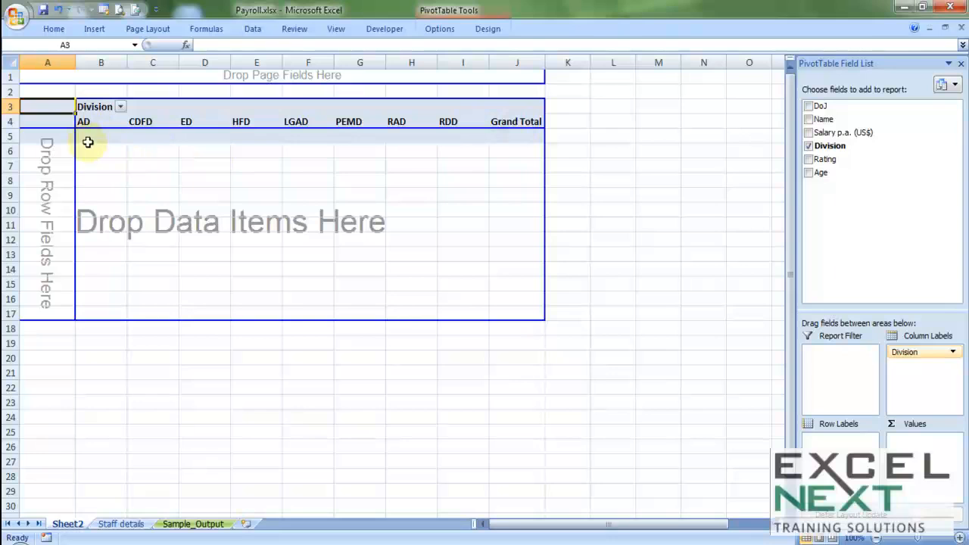
pyautogui.click(809, 147)
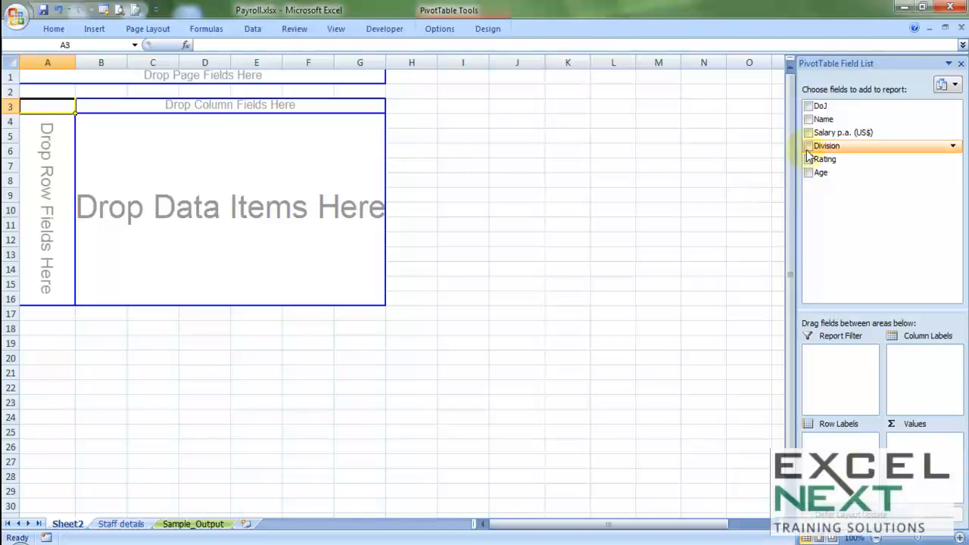
# Try adding the Division and Salary p.a. (US$) fields to the report by default placement, and remove both.
pyautogui.click(808, 147)
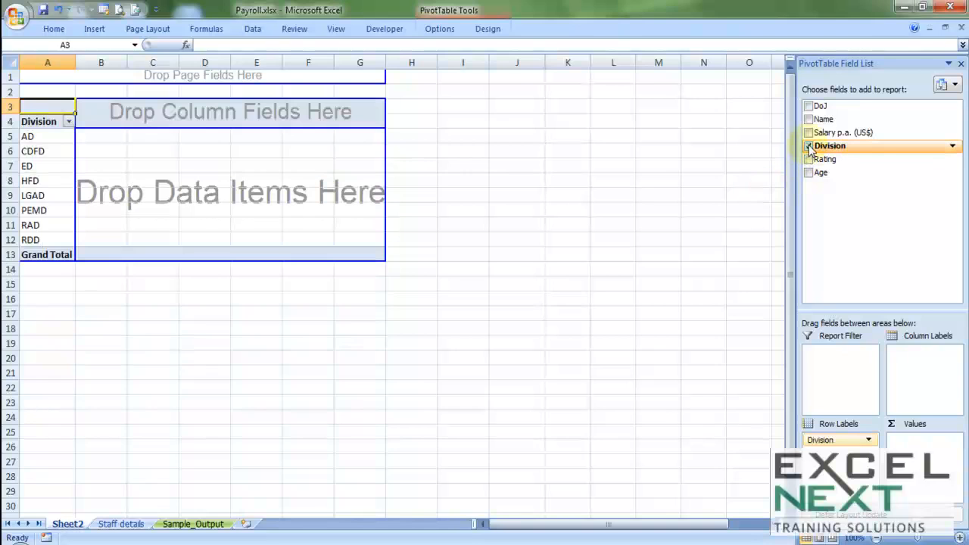
pyautogui.click(809, 133)
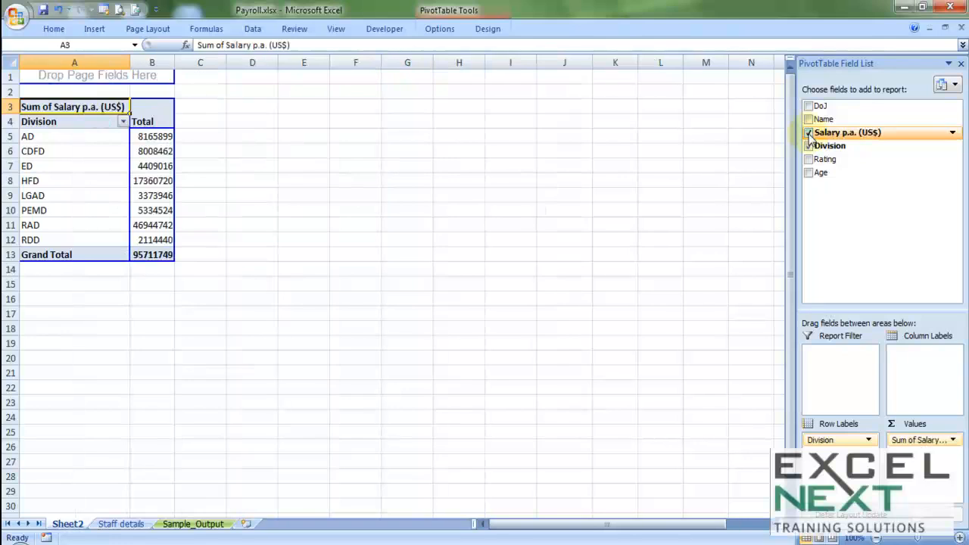
pyautogui.click(808, 133)
pyautogui.click(808, 146)
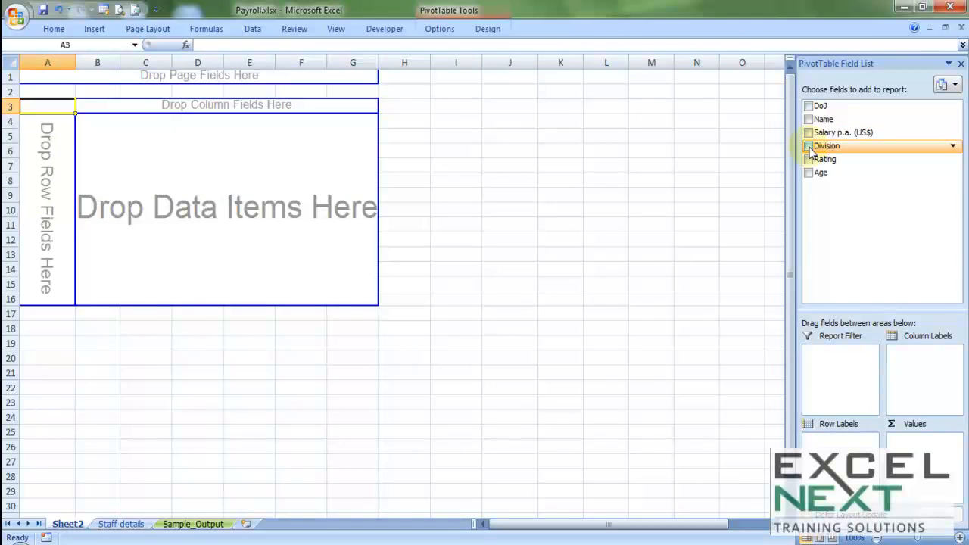
# Try including the Division field in its default report area twice, excluding it after each attempt.
pyautogui.click(808, 146)
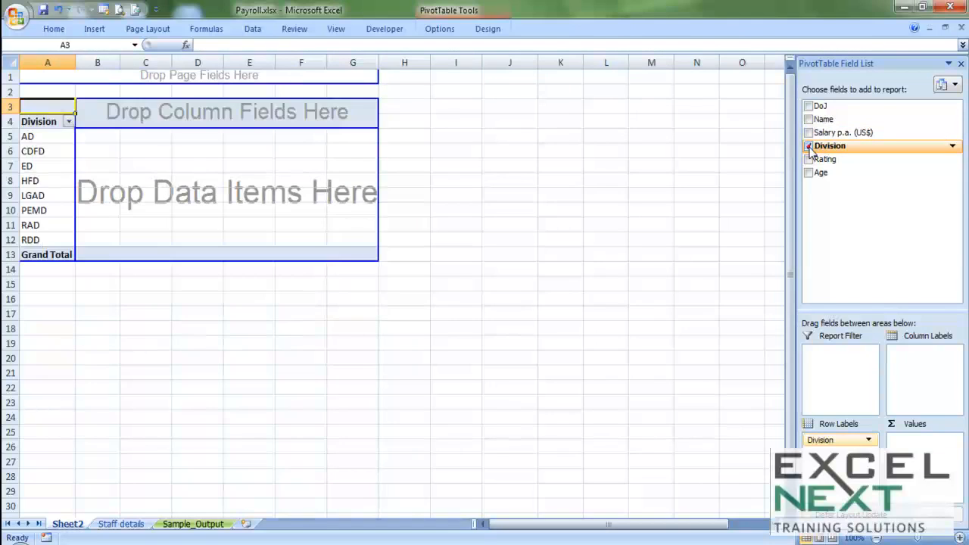
pyautogui.click(809, 146)
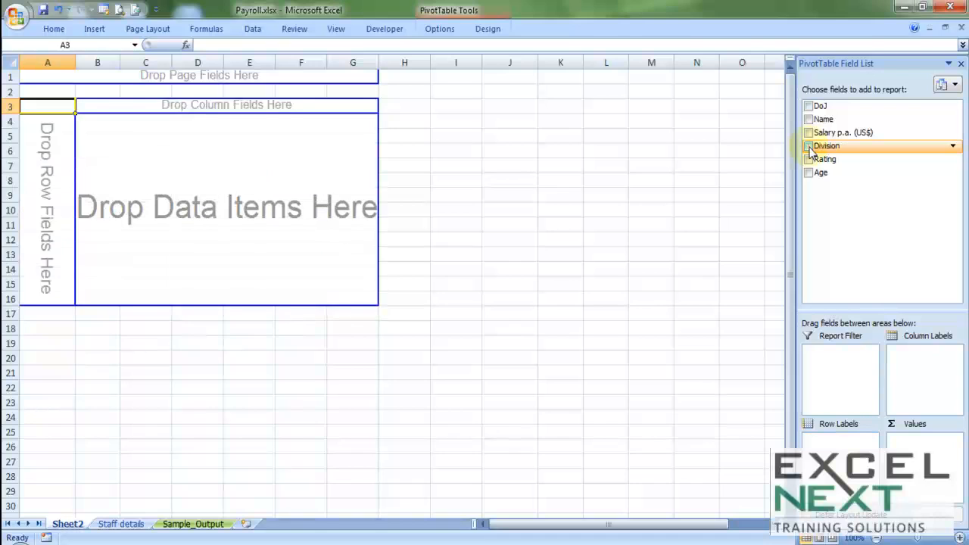
pyautogui.click(809, 147)
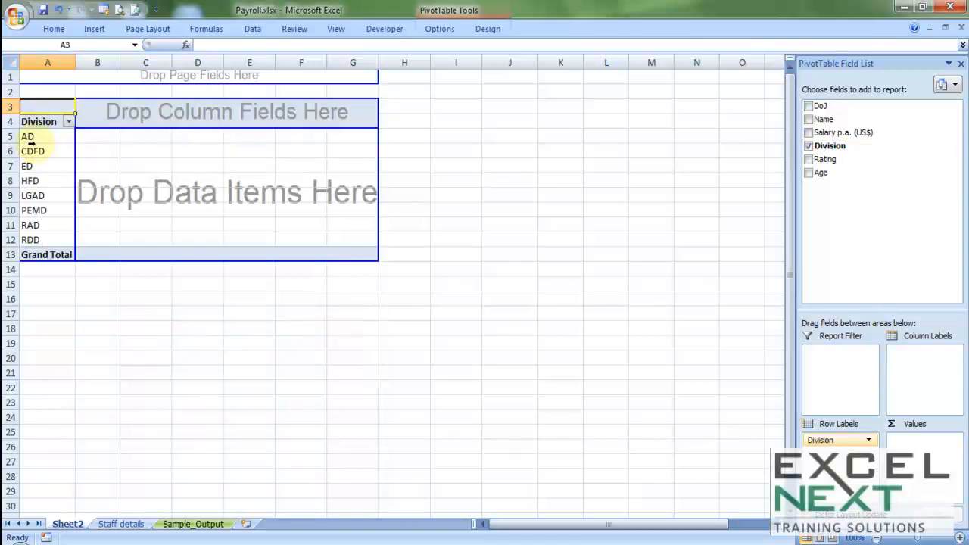
pyautogui.click(809, 146)
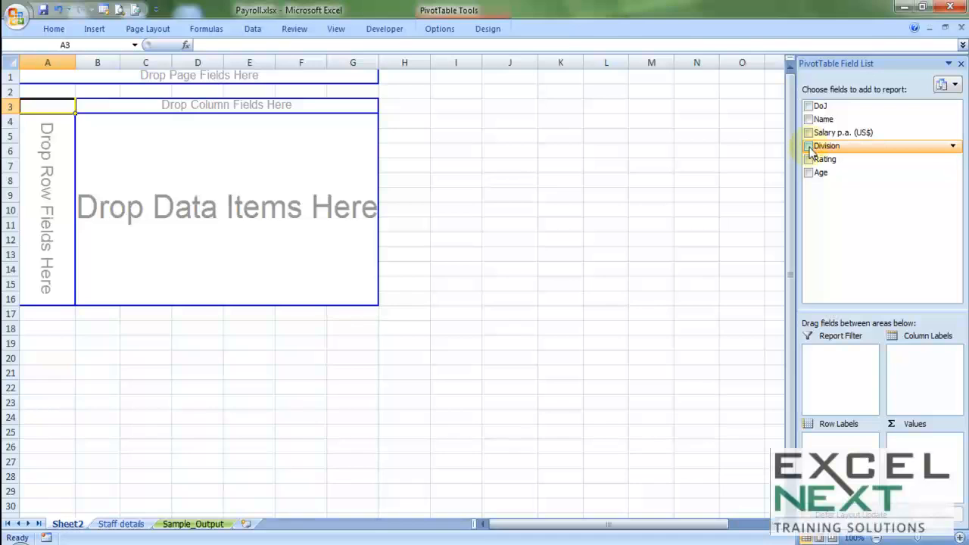
# Try placing Division alternately in the grid's row area and in the field list's Row Labels area, removing it each time.
pyautogui.moveTo(809, 151); pyautogui.dragTo(52, 187)
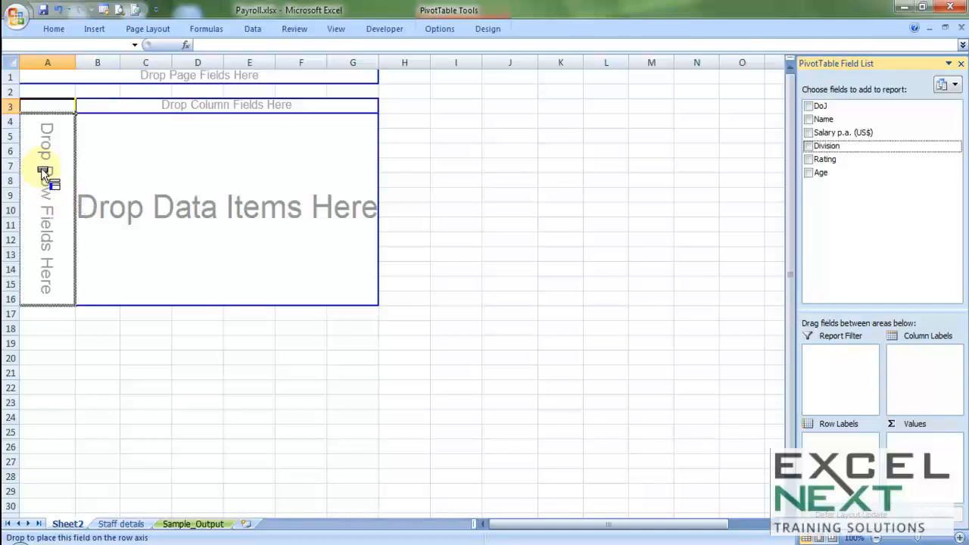
pyautogui.moveTo(42, 174); pyautogui.dragTo(42, 174)
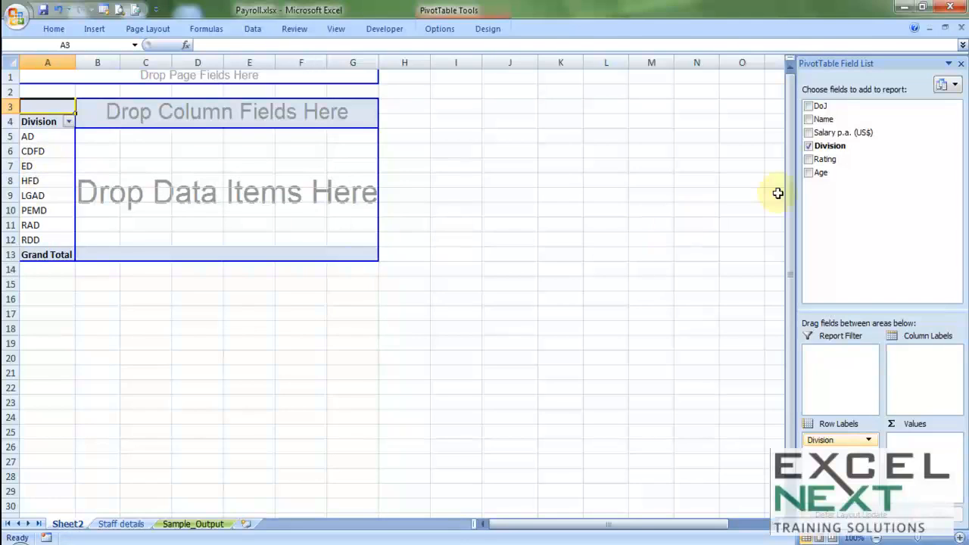
pyautogui.click(809, 147)
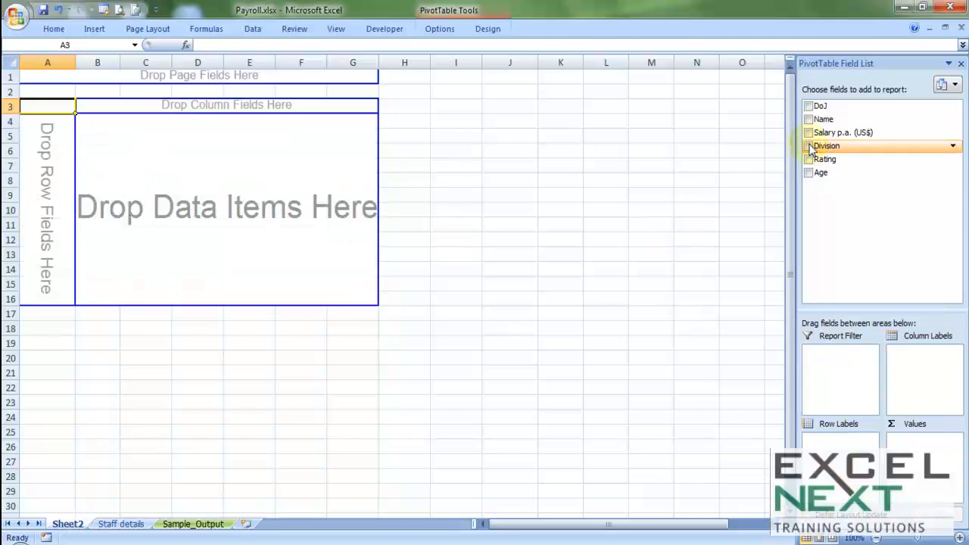
pyautogui.moveTo(810, 148); pyautogui.dragTo(839, 467)
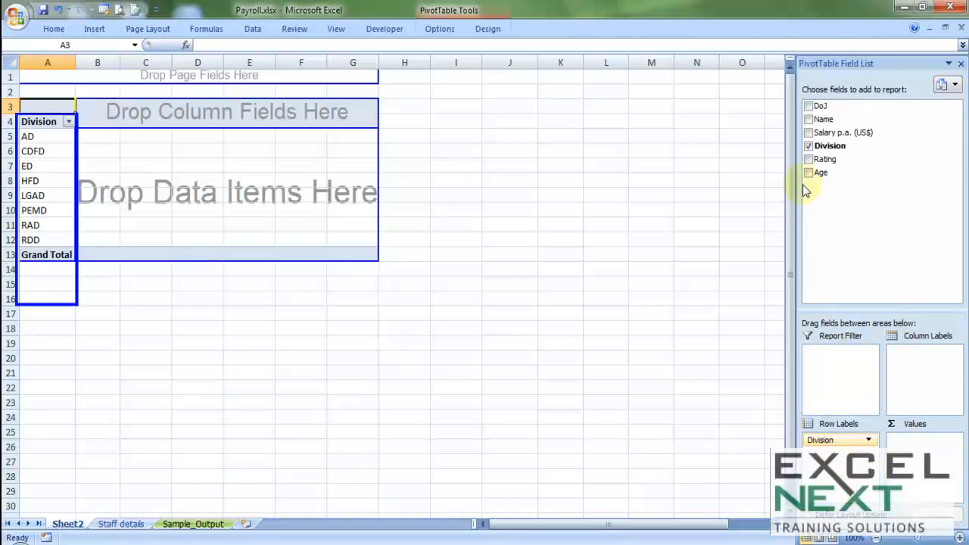
pyautogui.click(809, 146)
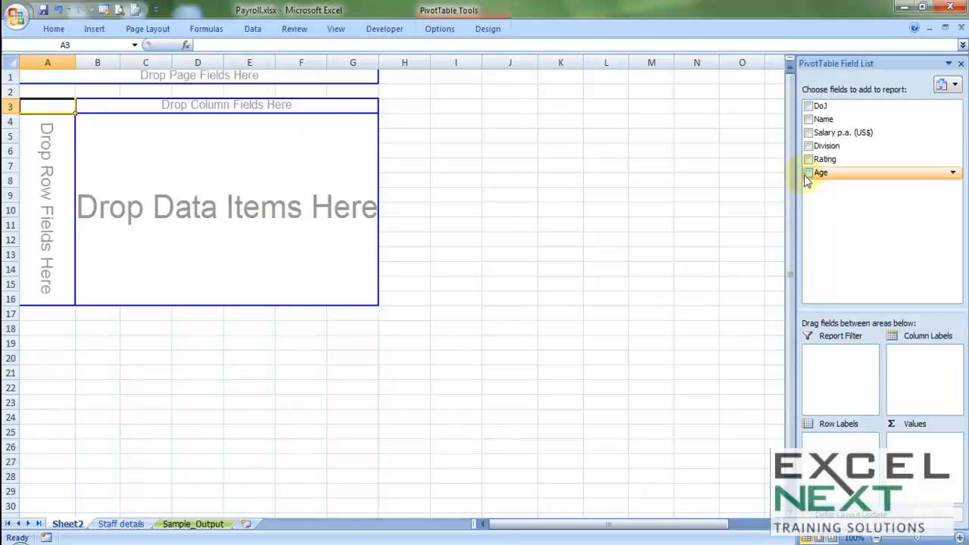
pyautogui.moveTo(809, 150); pyautogui.dragTo(59, 183)
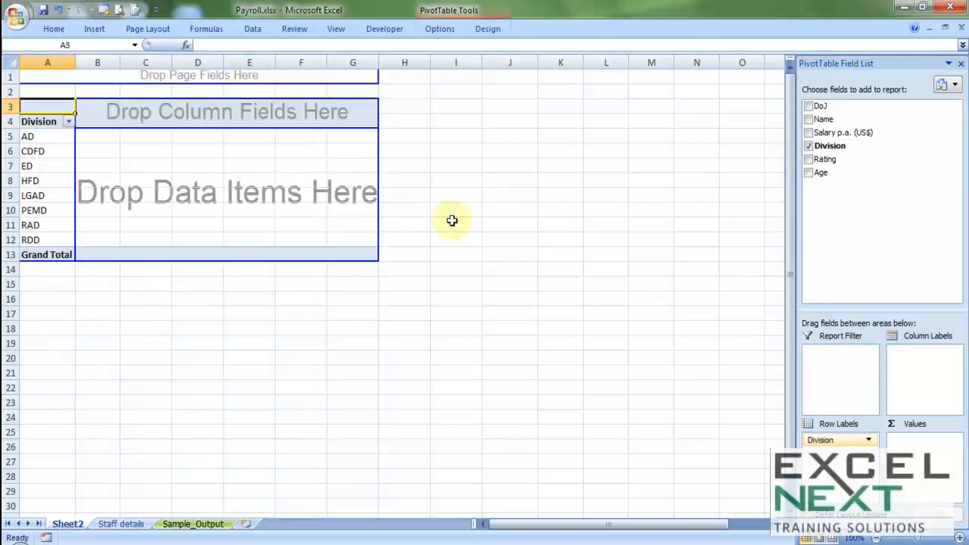
pyautogui.click(809, 146)
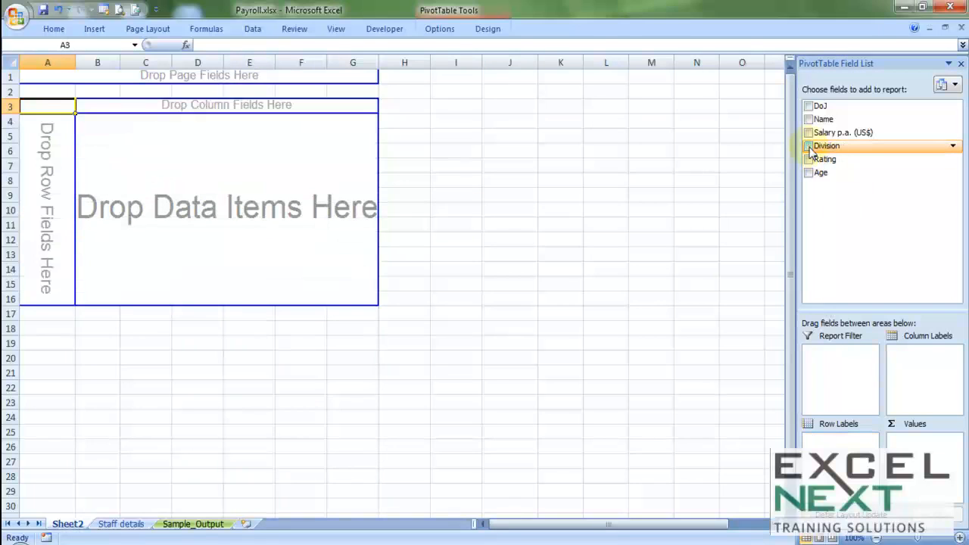
pyautogui.moveTo(808, 150); pyautogui.dragTo(863, 466)
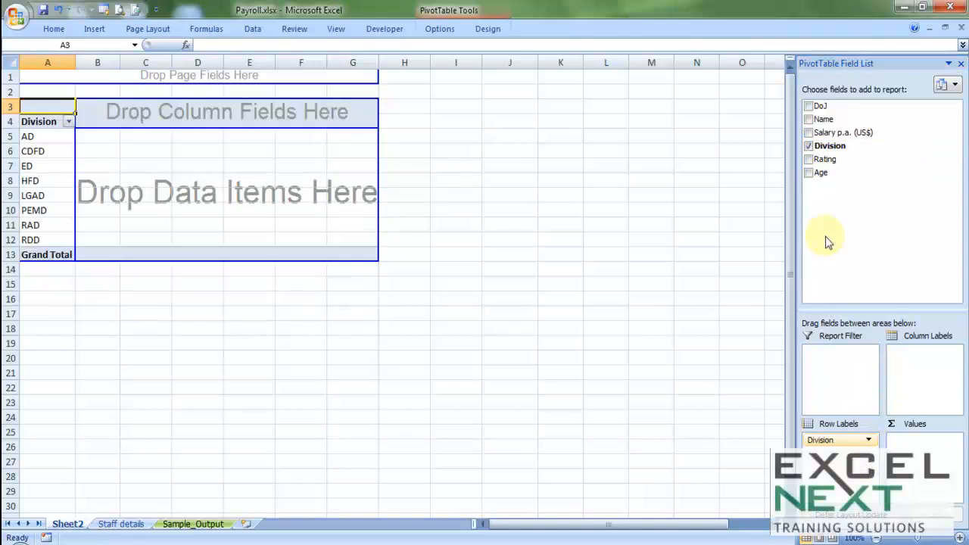
pyautogui.click(809, 147)
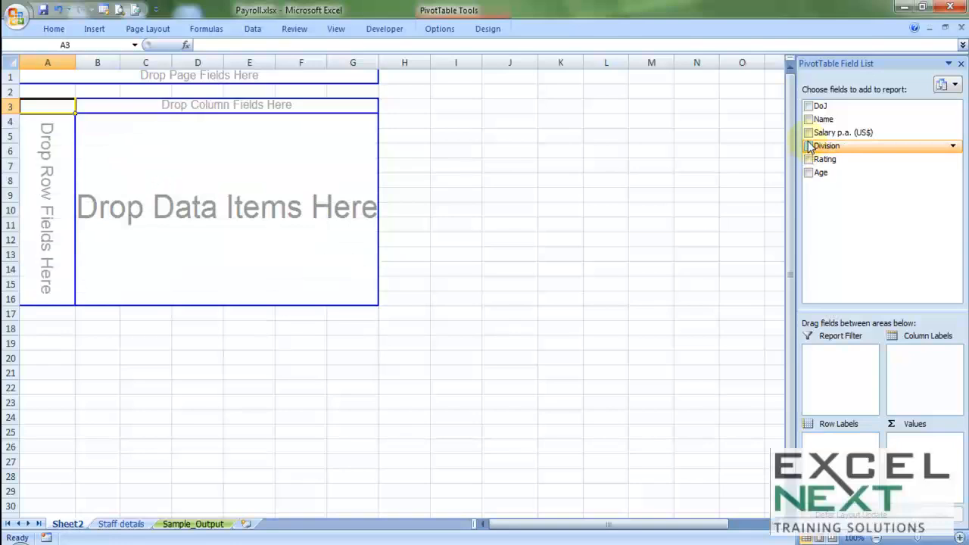
# Check the first report on the Sample_Output sheet and place the Division field in the row area on Sheet2.
pyautogui.click(182, 524)
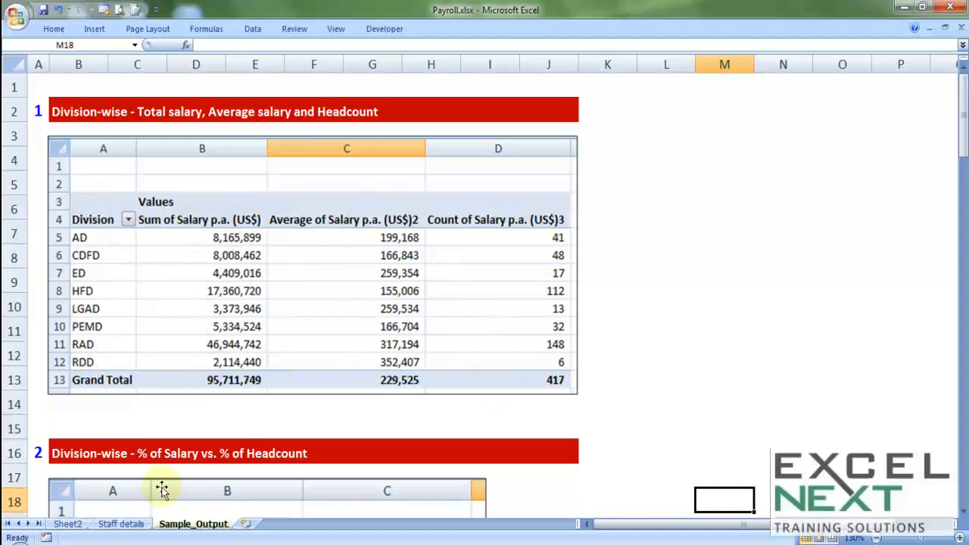
pyautogui.click(68, 524)
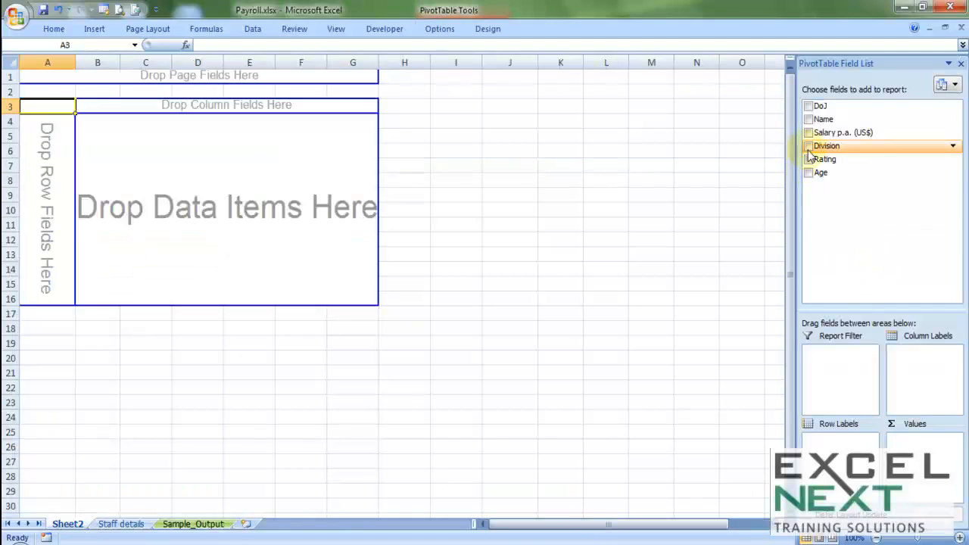
pyautogui.moveTo(809, 155); pyautogui.dragTo(43, 224)
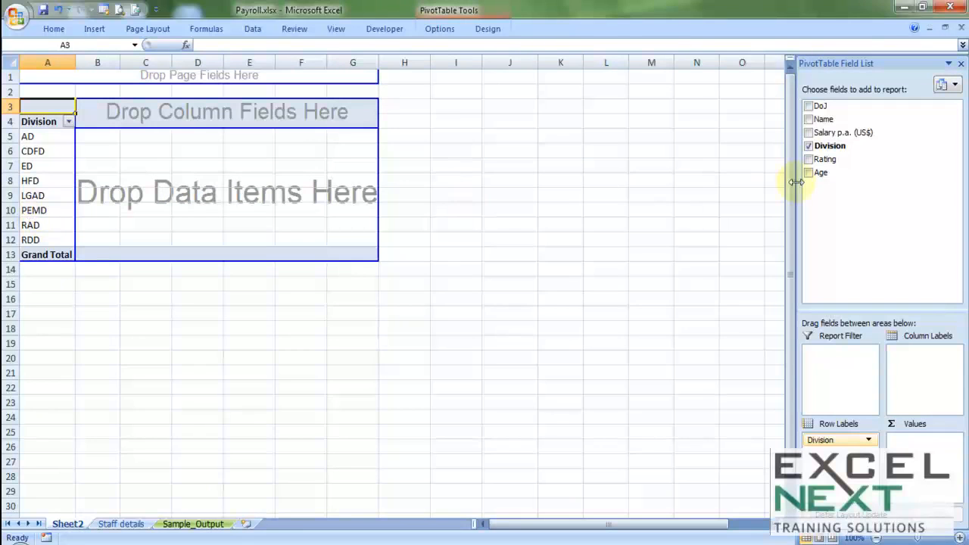
# Try the Division field in the column area of the PivotTable and put it back in the row area.
pyautogui.moveTo(809, 145); pyautogui.dragTo(289, 105)
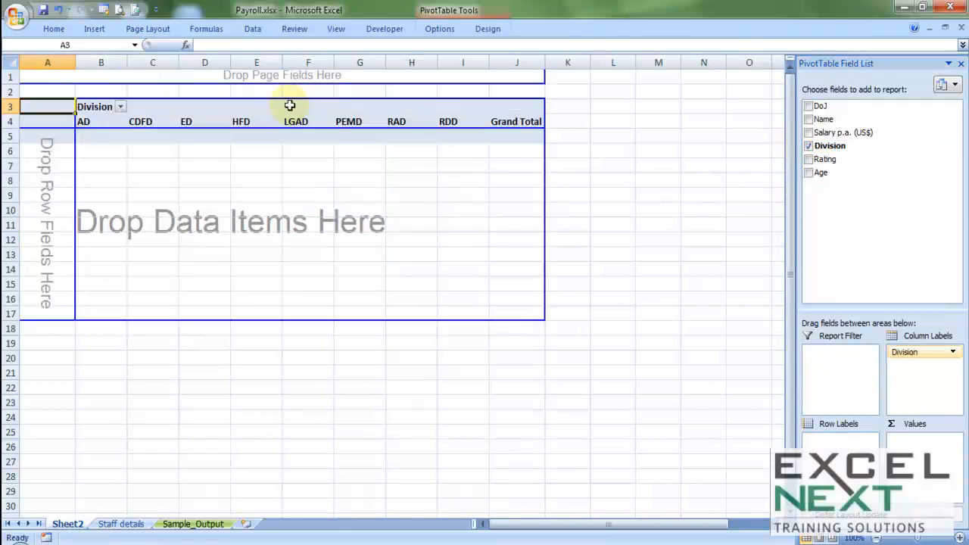
pyautogui.click(809, 146)
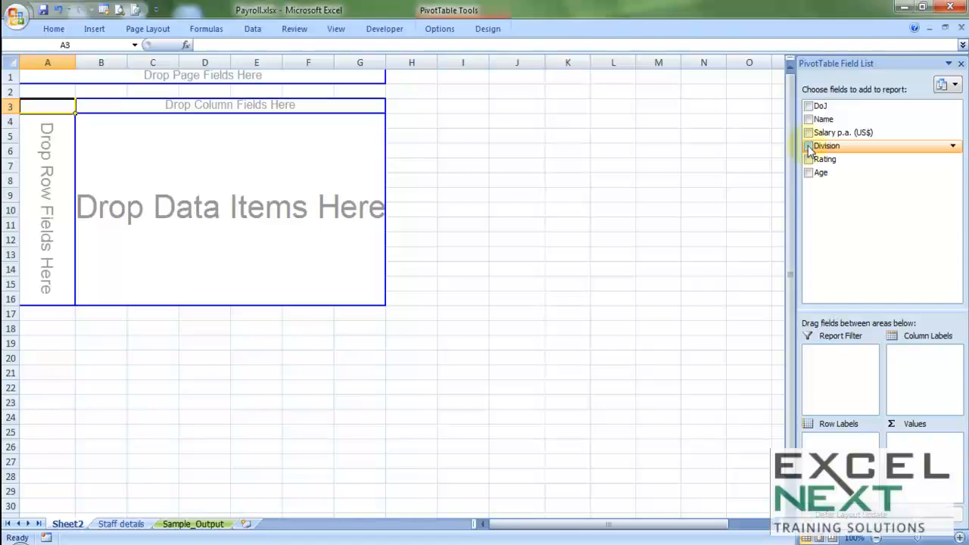
pyautogui.moveTo(809, 147); pyautogui.dragTo(51, 187)
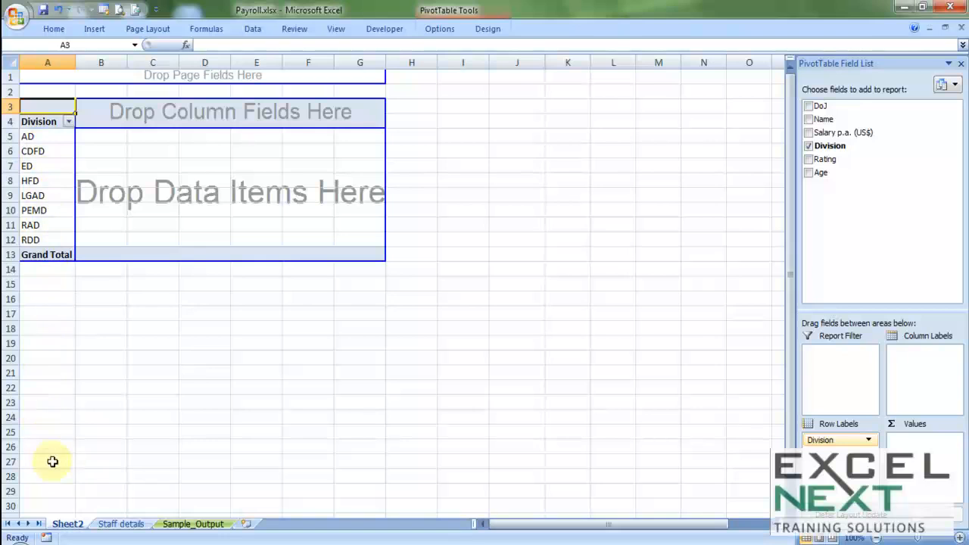
# Put Division back in the row area, try Salary p.a. (US$) beside it, and remove the salary field again.
pyautogui.click(808, 149)
pyautogui.moveTo(827, 146); pyautogui.dragTo(25, 211)
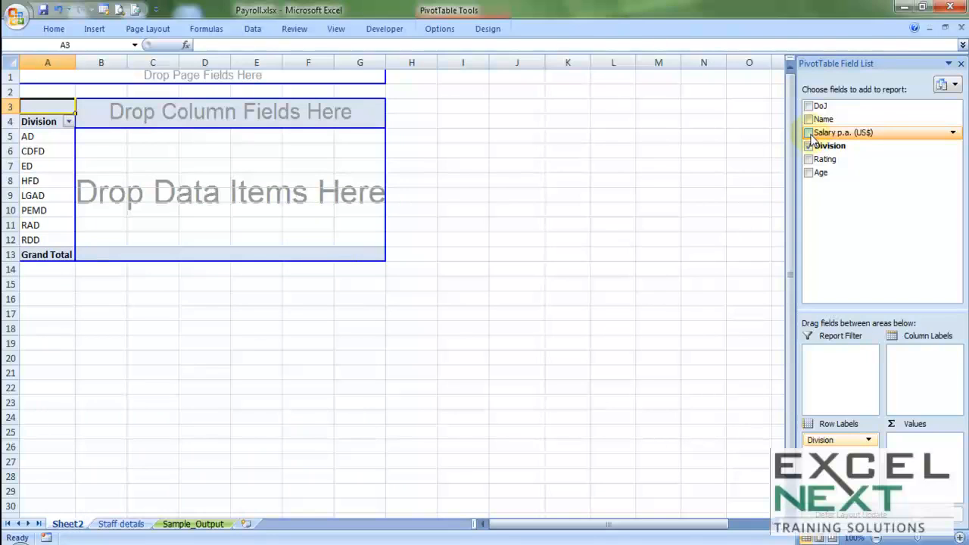
pyautogui.moveTo(810, 135); pyautogui.dragTo(60, 163)
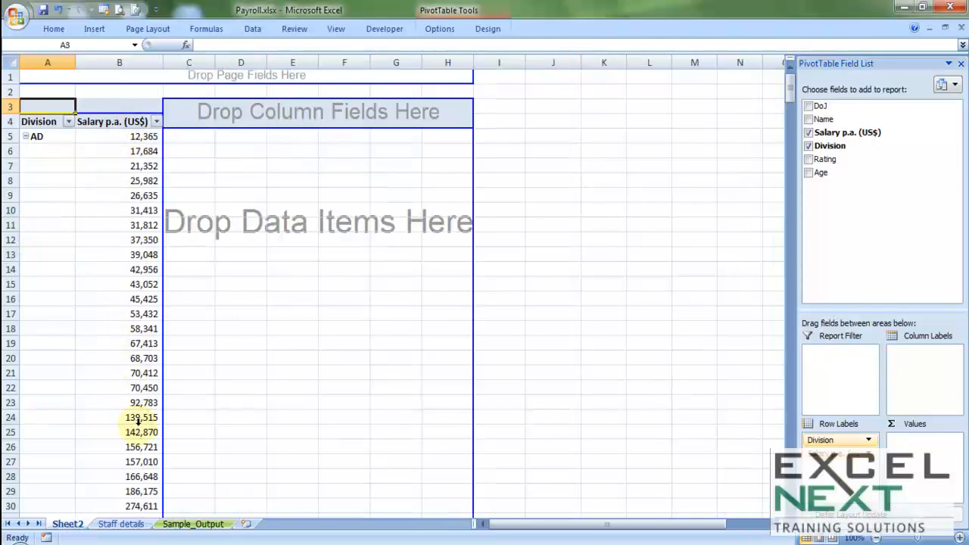
pyautogui.click(809, 133)
# Place the Salary p.a. (US$) field in the PivotTable's data area to total salaries by division.
pyautogui.moveTo(809, 133); pyautogui.dragTo(255, 172)
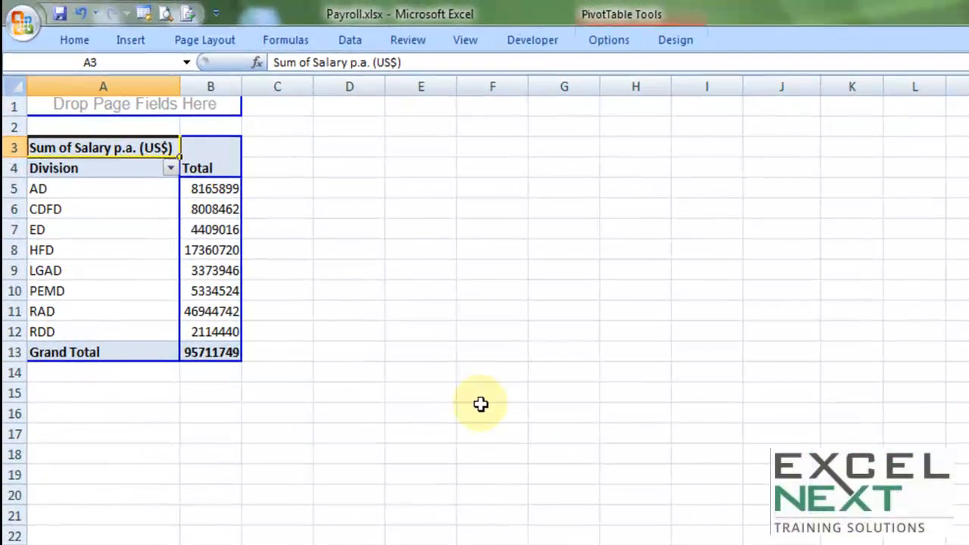
pyautogui.scroll(3, 481, 404)
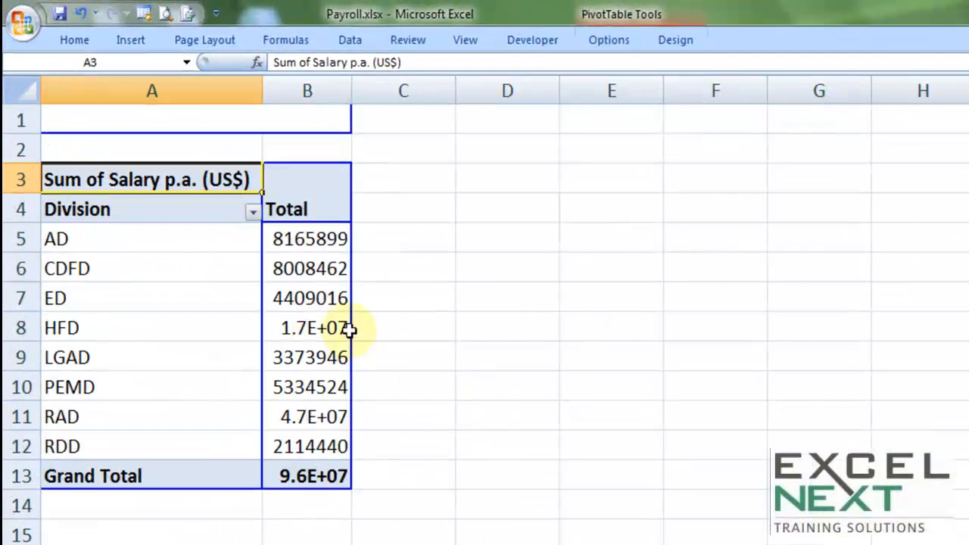
pyautogui.moveTo(318, 268)
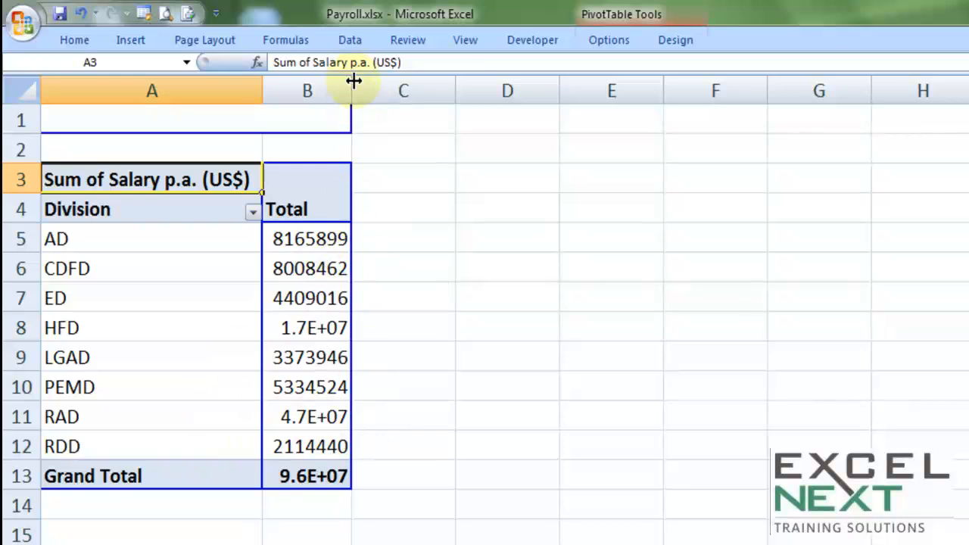
# Widen column B to fit the full salary totals and fill header cell A3 with yellow.
pyautogui.moveTo(352, 84); pyautogui.dragTo(394, 87)
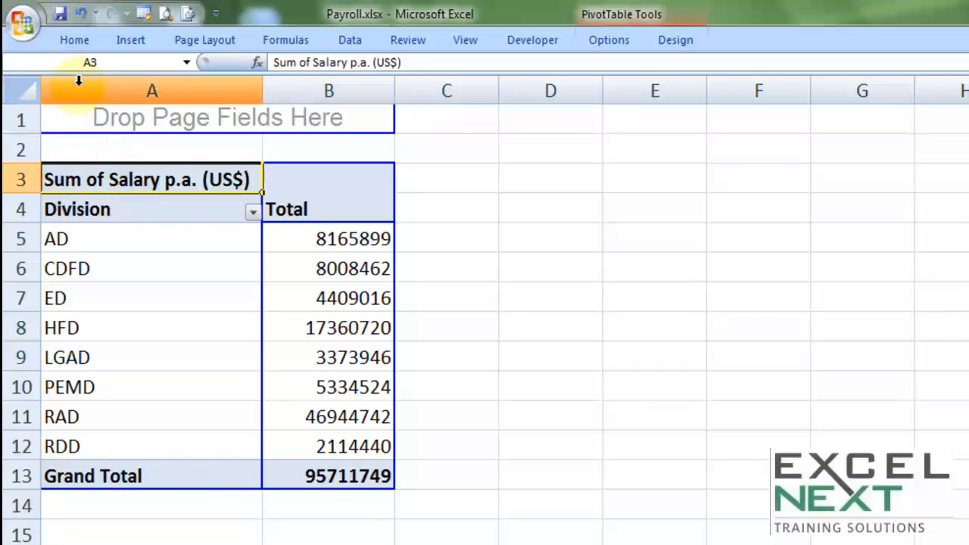
pyautogui.click(78, 42)
pyautogui.click(292, 104)
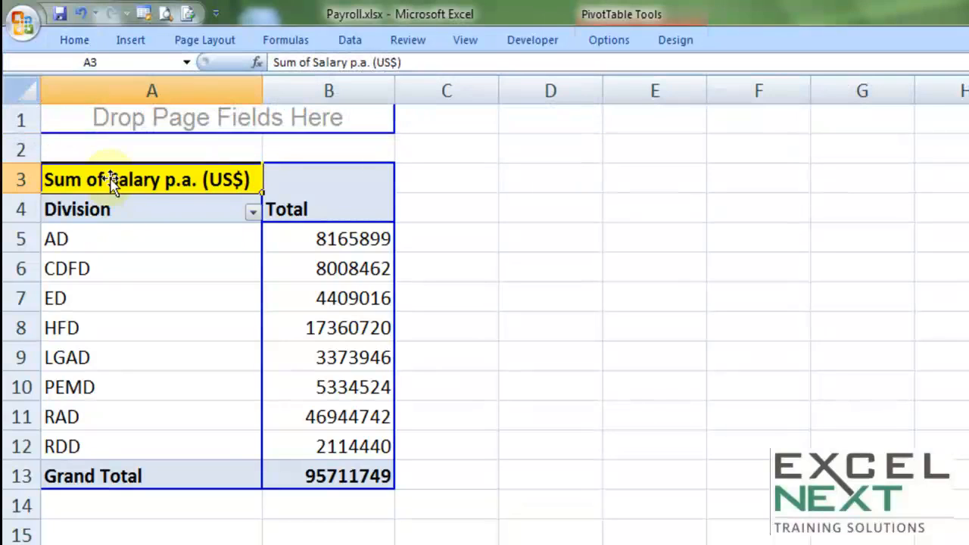
# Change the salary value field in A3 to summarize by Average instead of Sum.
pyautogui.doubleClick(139, 180)
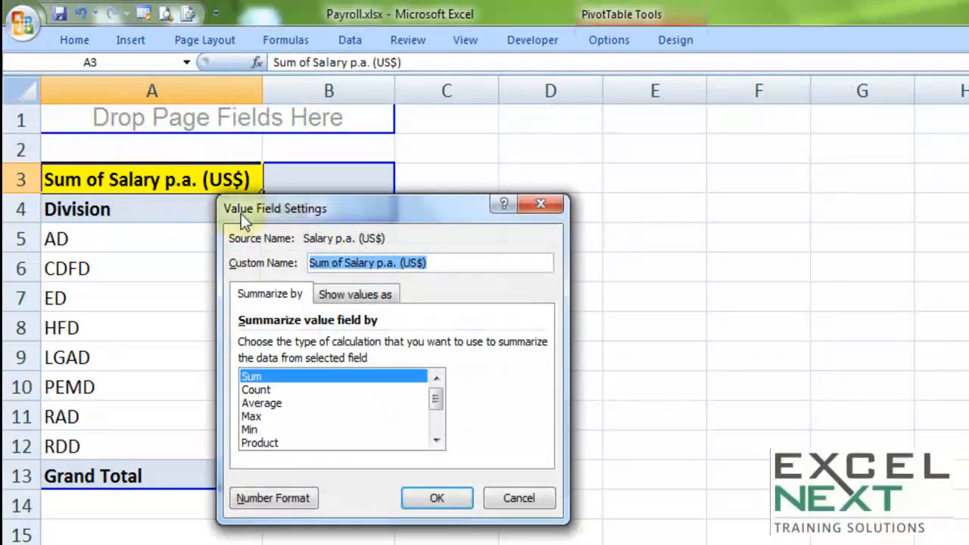
pyautogui.moveTo(240, 214); pyautogui.dragTo(194, 244)
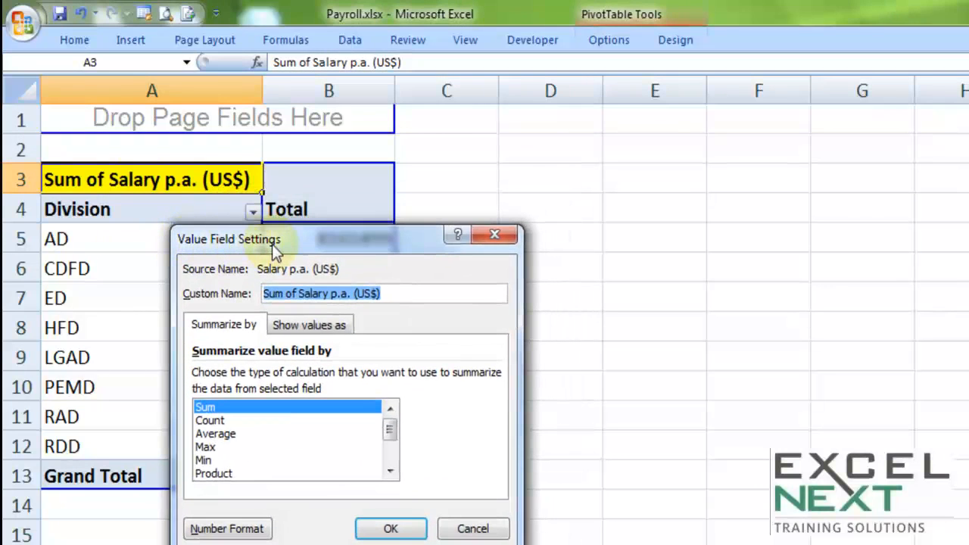
pyautogui.click(225, 436)
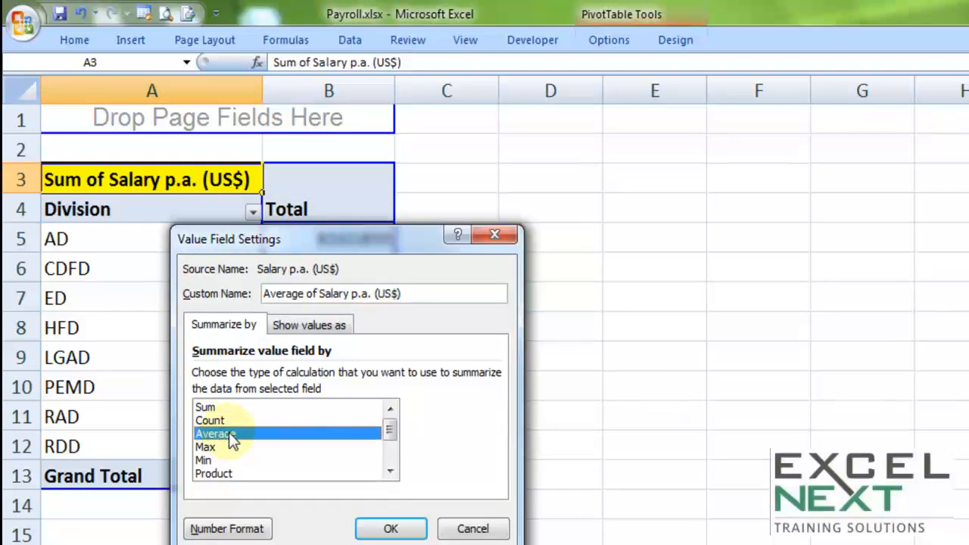
pyautogui.click(390, 519)
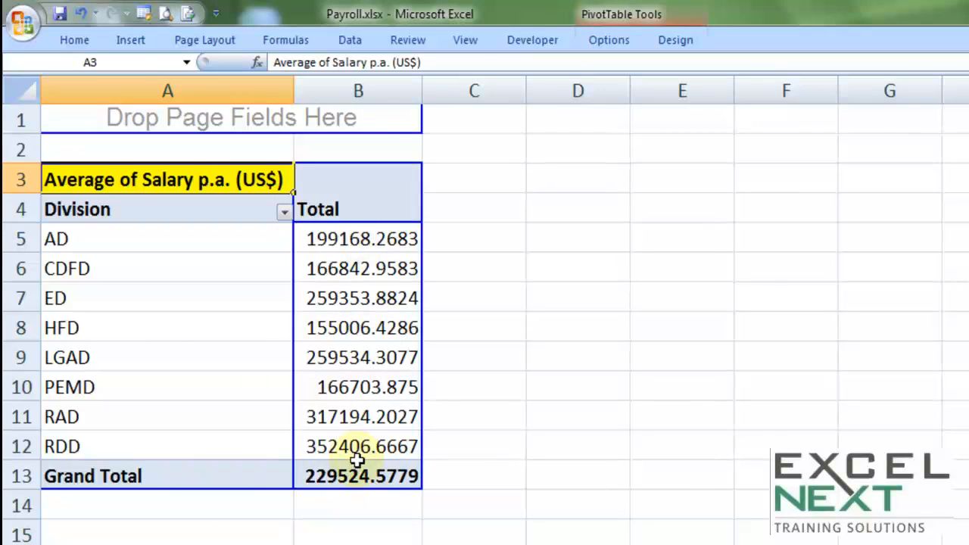
# Apply the comma number style to the salary values in B5:B13, including the grand total.
pyautogui.moveTo(371, 236)
pyautogui.moveTo(366, 237); pyautogui.dragTo(364, 475)
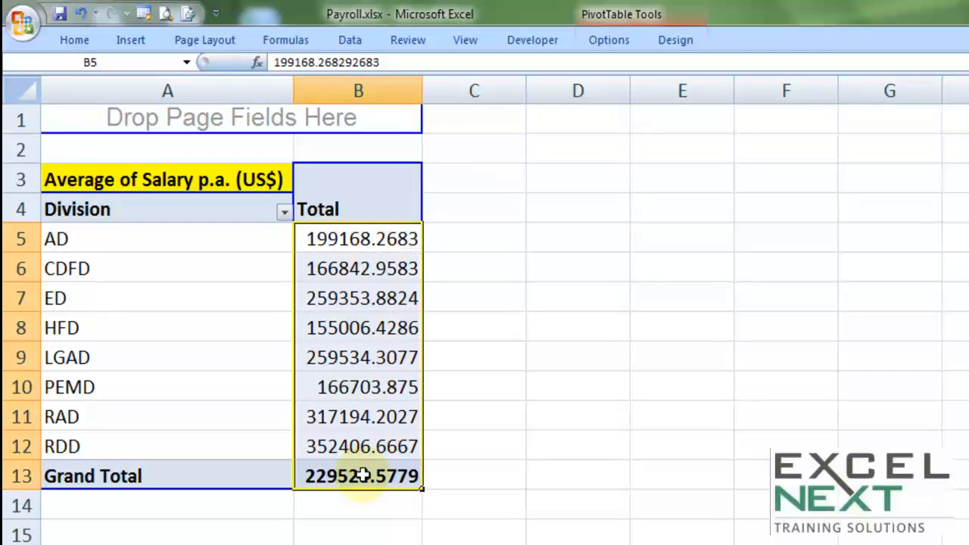
pyautogui.click(74, 40)
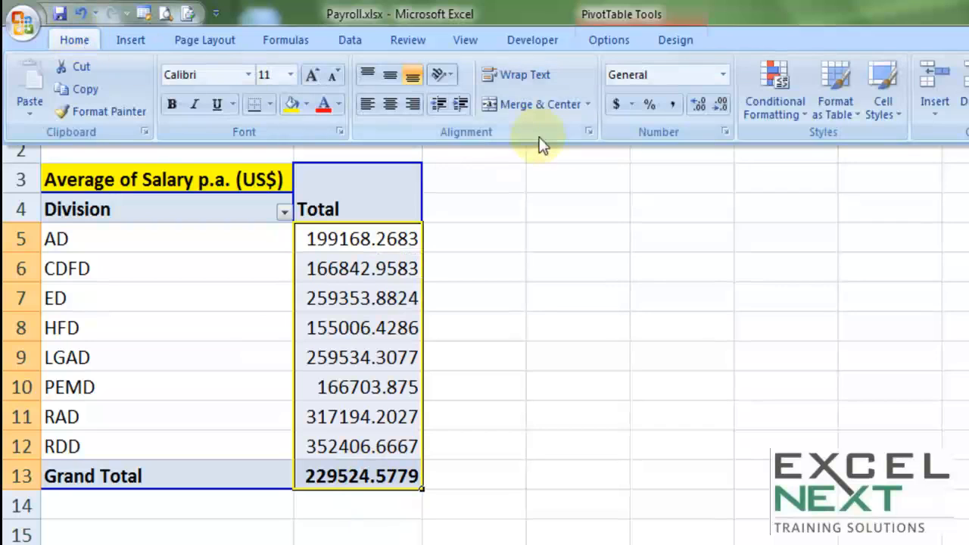
pyautogui.click(670, 107)
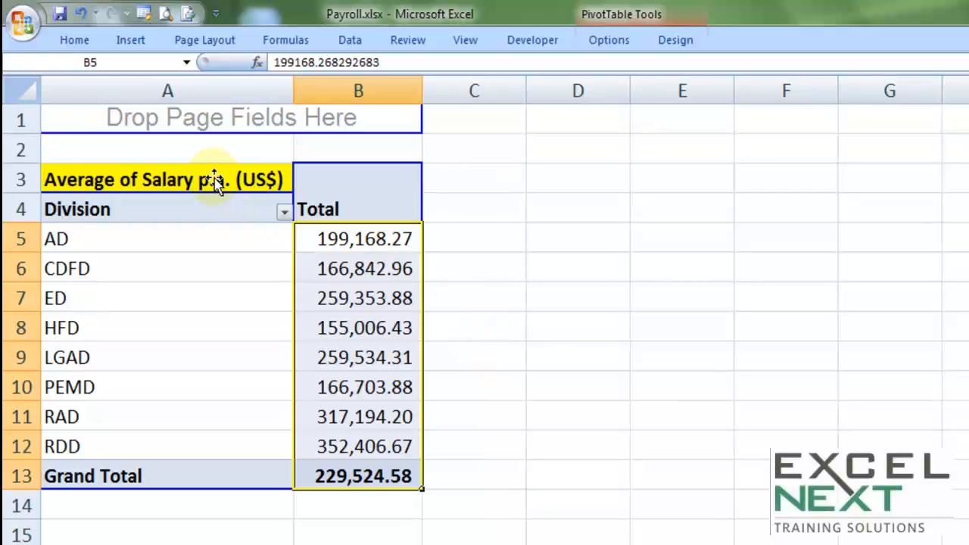
# Change the salary value field in A3 to summarize by Count.
pyautogui.doubleClick(151, 182)
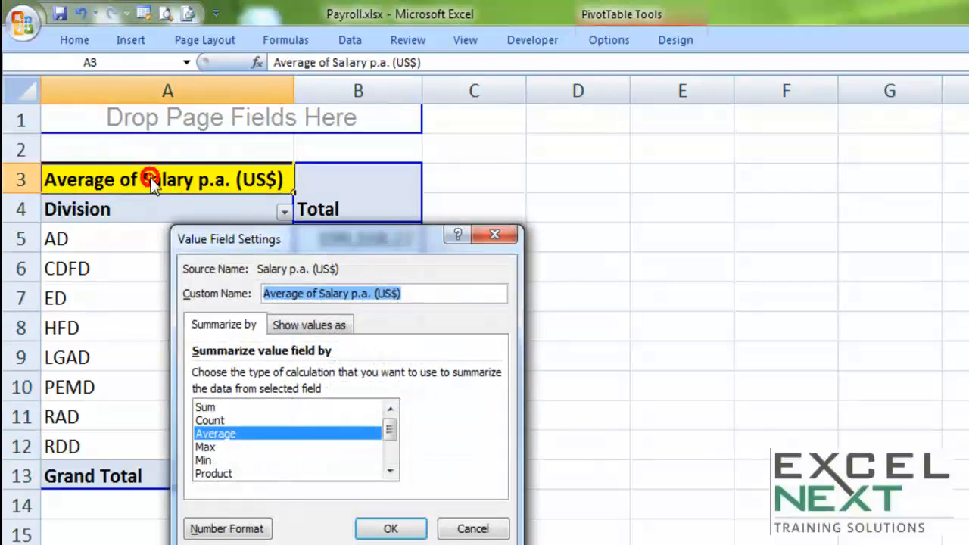
pyautogui.click(212, 420)
pyautogui.click(389, 529)
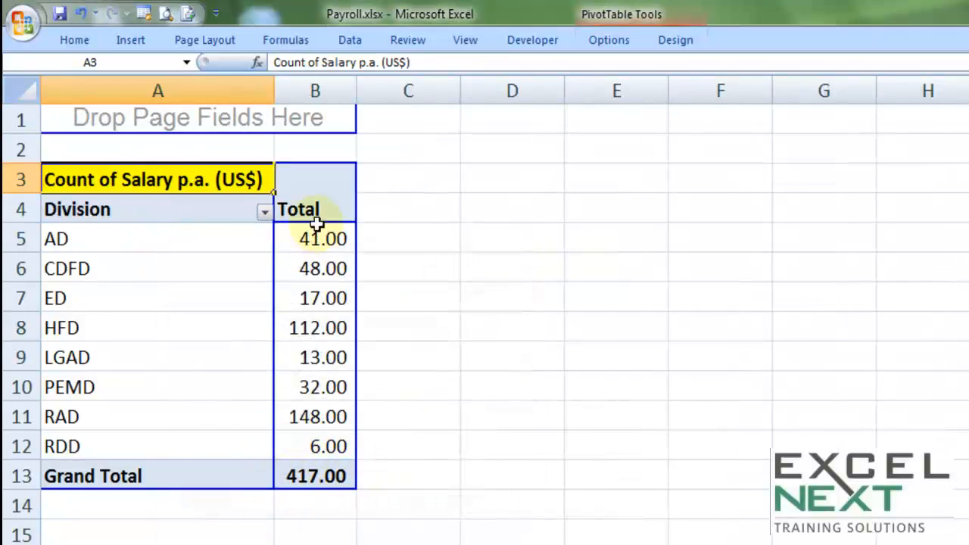
pyautogui.moveTo(317, 462)
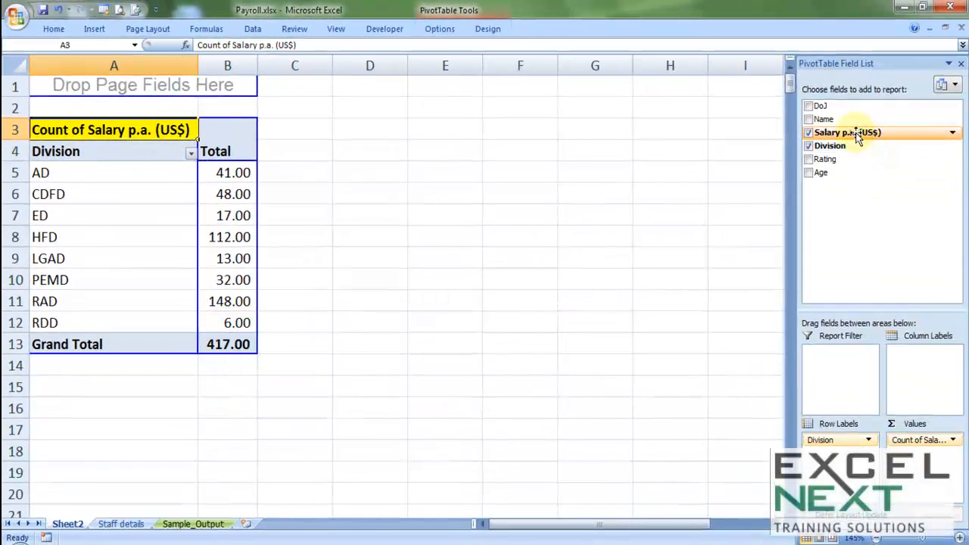
# Add the Salary p.a. (US$) field to the PivotTable's data area two more times.
pyautogui.moveTo(858, 136); pyautogui.dragTo(238, 215)
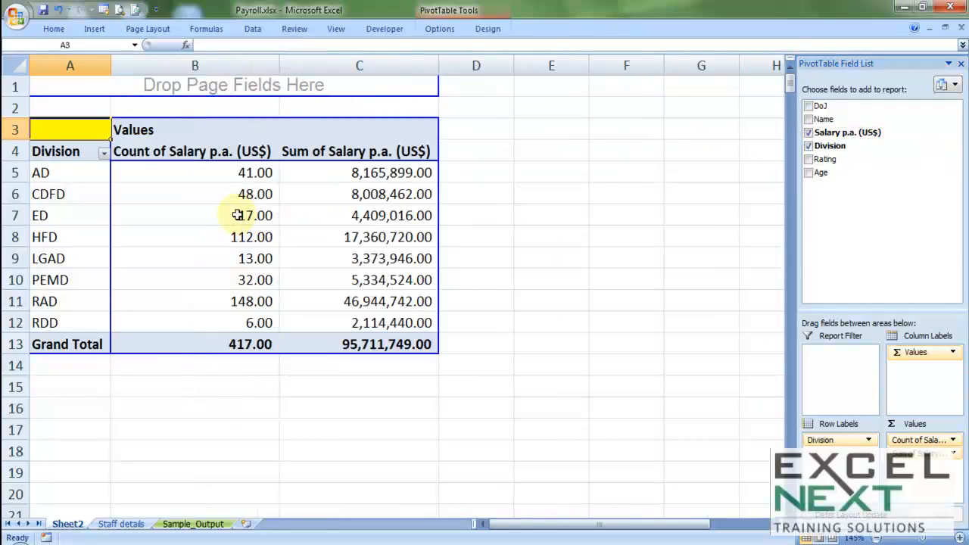
pyautogui.moveTo(846, 134); pyautogui.dragTo(361, 212)
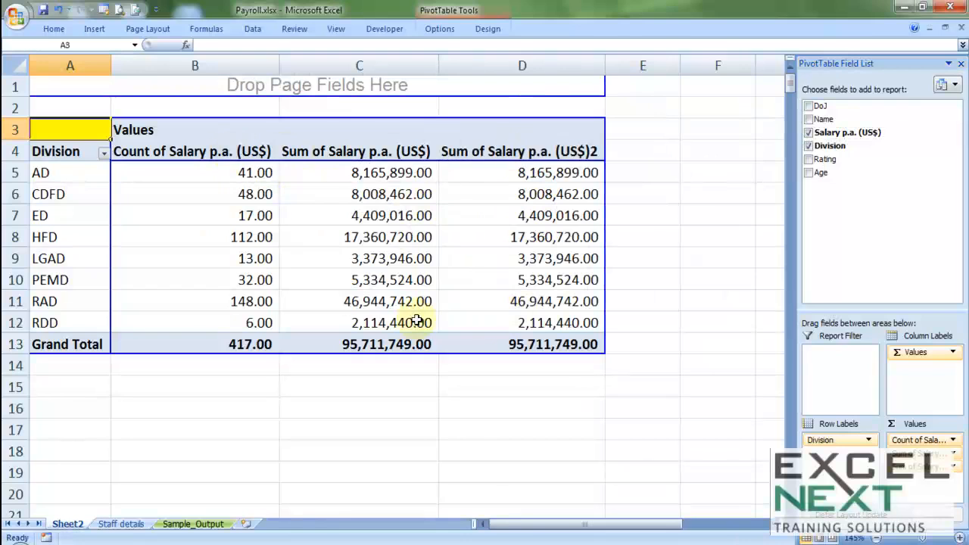
pyautogui.click(244, 175)
pyautogui.click(324, 151)
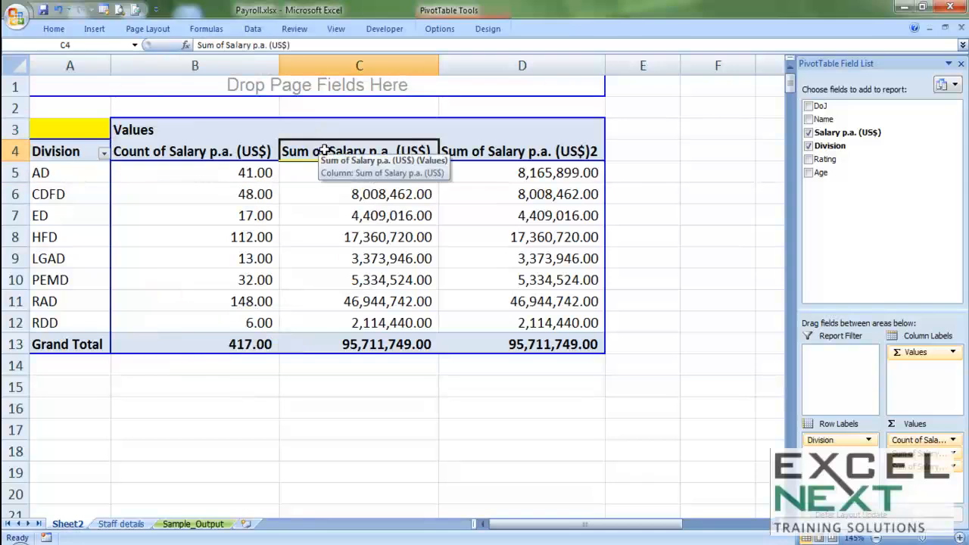
# Set the last salary value field, in column D, to summarize by Average.
pyautogui.click(477, 151)
pyautogui.click(475, 152)
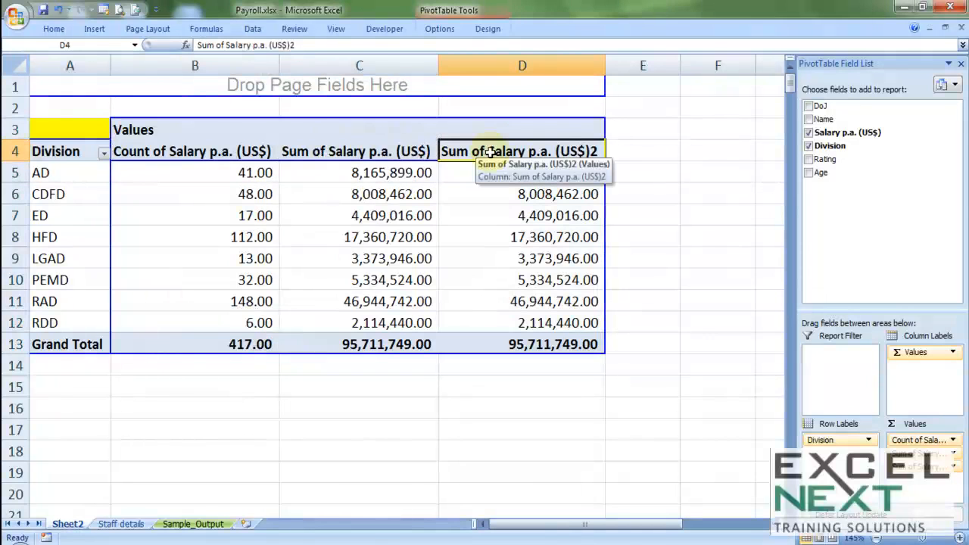
pyautogui.doubleClick(476, 152)
pyautogui.click(155, 314)
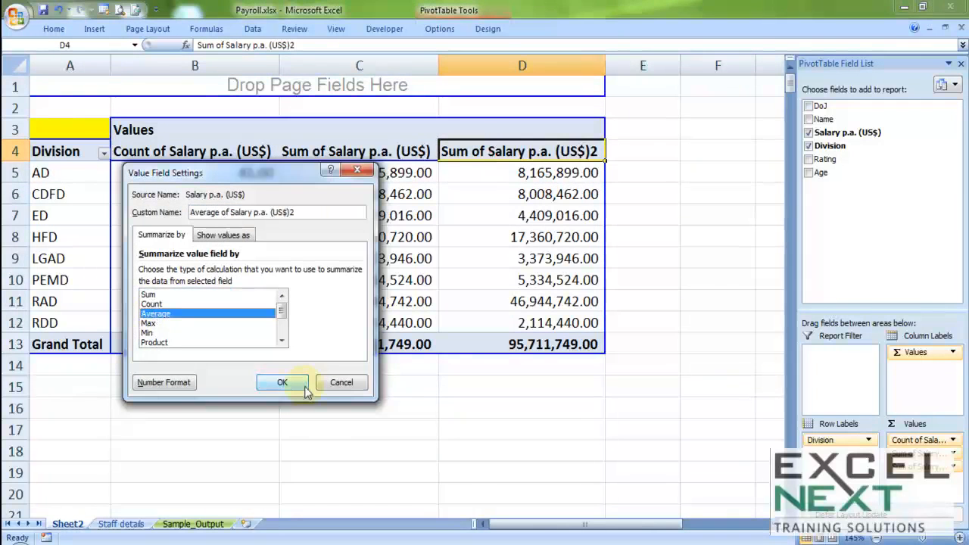
pyautogui.click(281, 382)
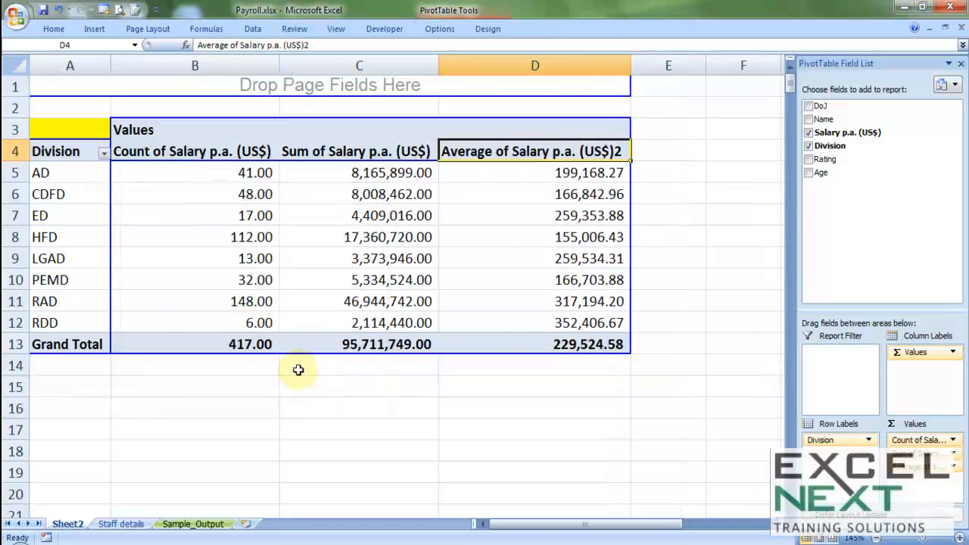
# Examine the AD division's headcount, total salary and average salary across the three value columns.
pyautogui.click(255, 173)
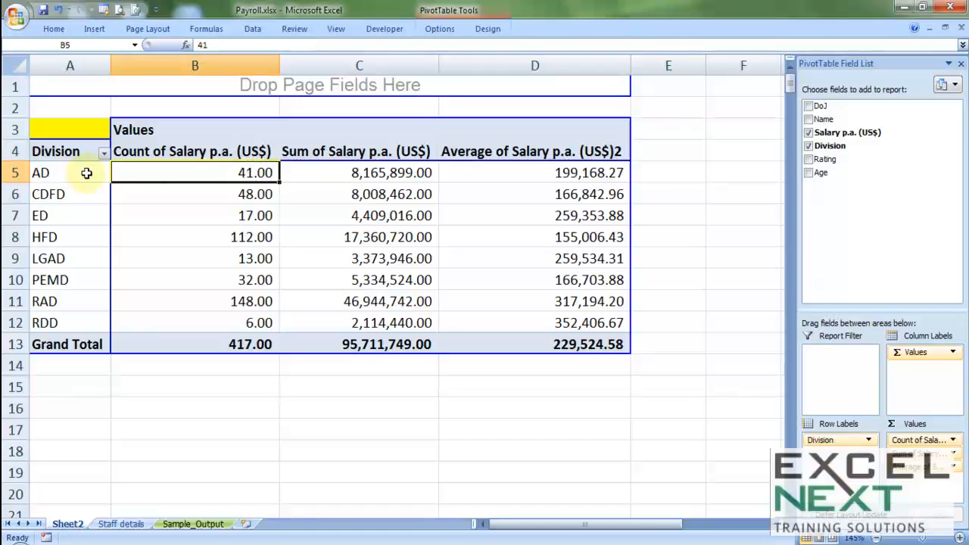
pyautogui.click(367, 173)
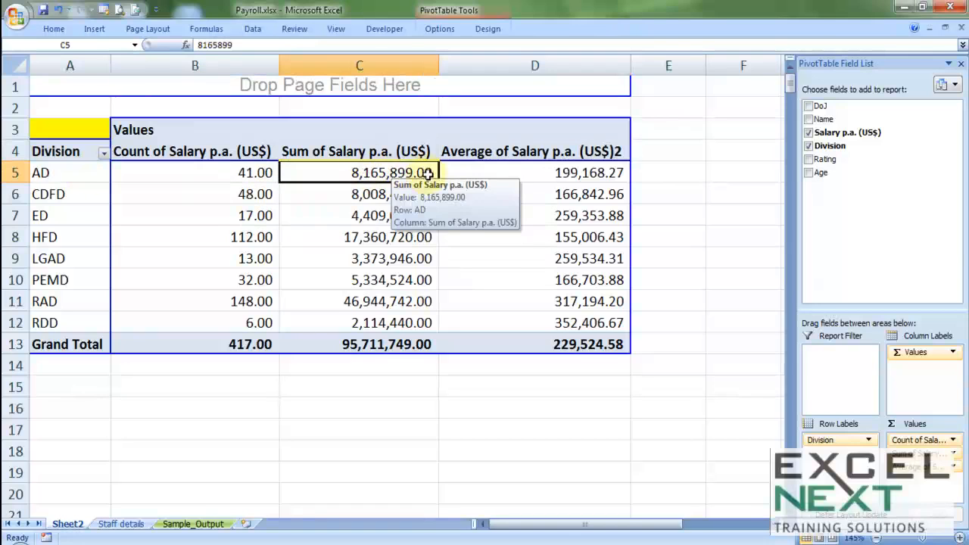
pyautogui.click(555, 173)
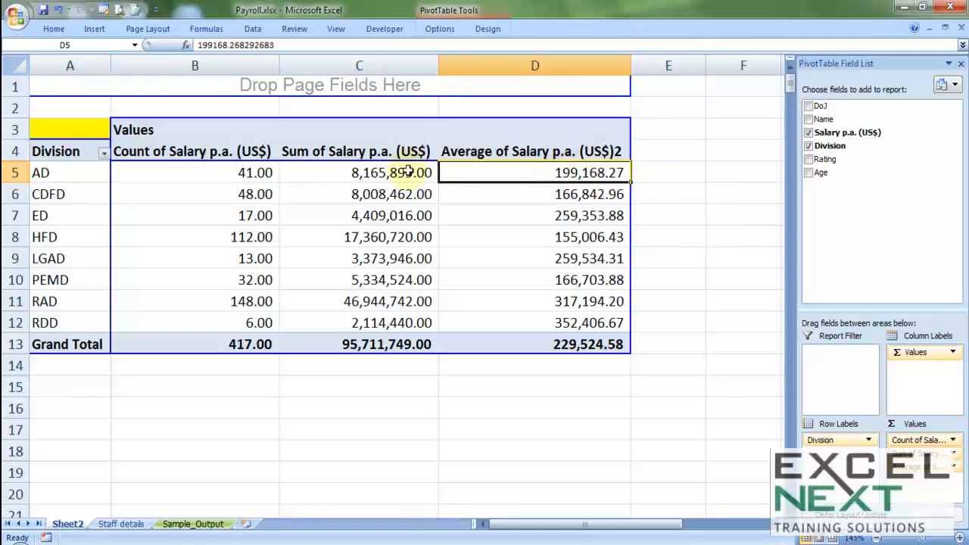
pyautogui.click(362, 173)
pyautogui.click(209, 172)
pyautogui.click(342, 173)
pyautogui.click(492, 172)
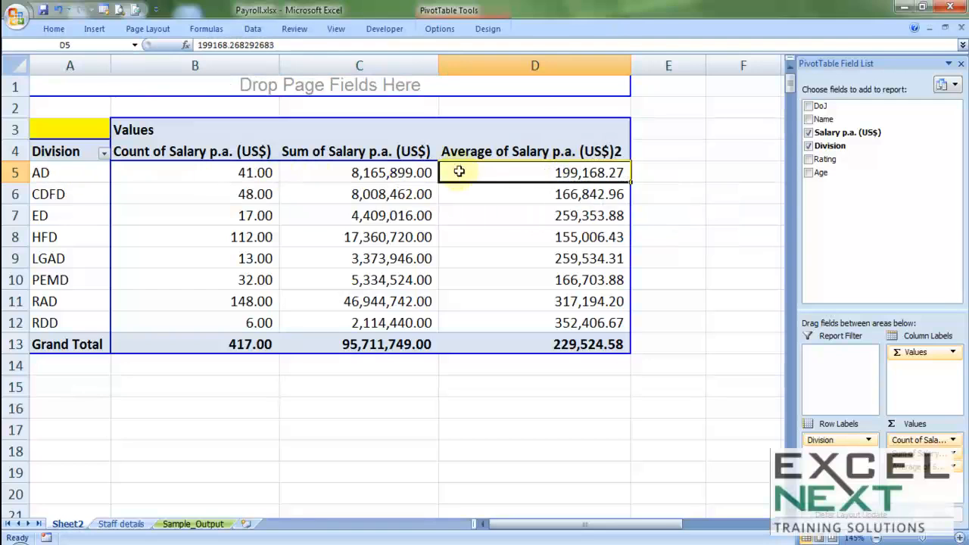
# Drill down into AD's total salary to list its source records on a new sheet, and look through them.
pyautogui.doubleClick(378, 173)
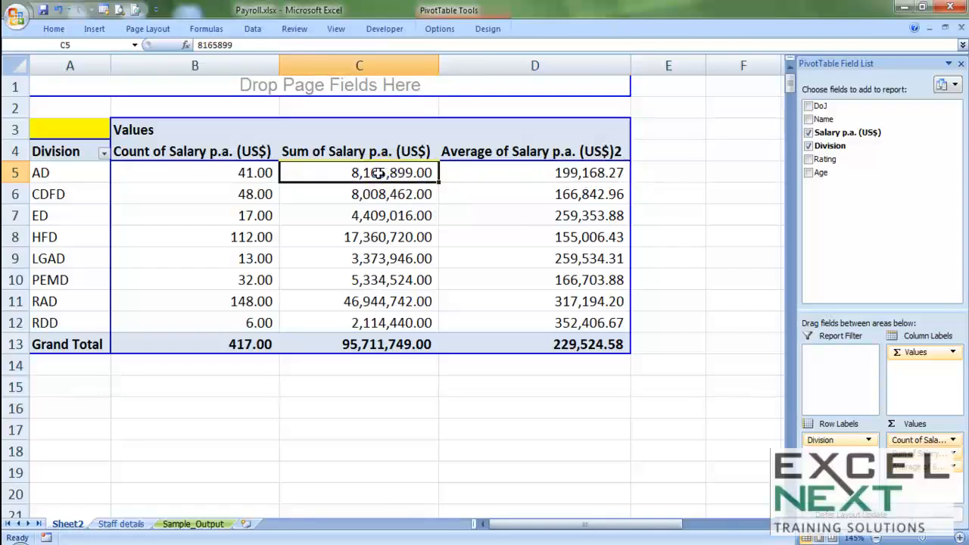
pyautogui.moveTo(65, 62); pyautogui.dragTo(209, 62)
pyautogui.scroll(-8, 310, 113)
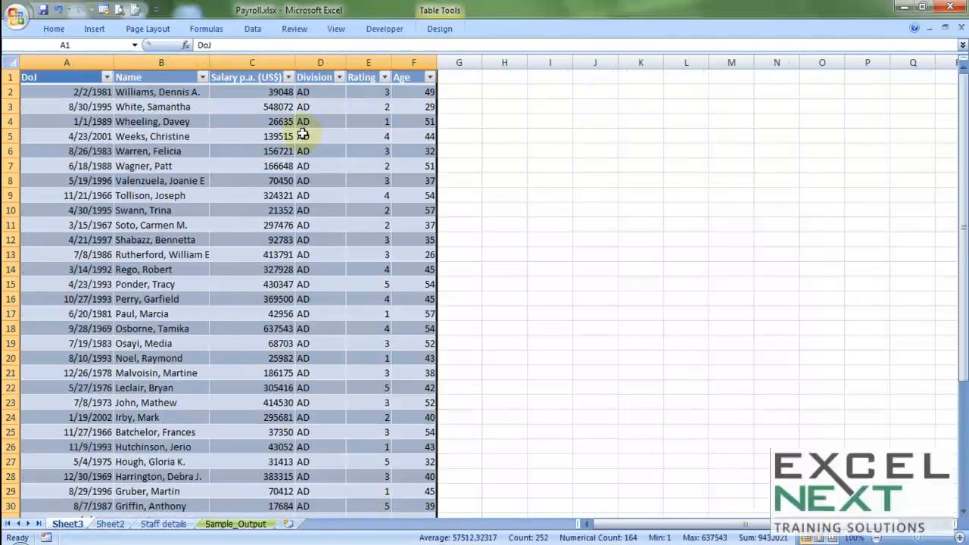
pyautogui.scroll(5, 303, 147)
pyautogui.scroll(3, 300, 151)
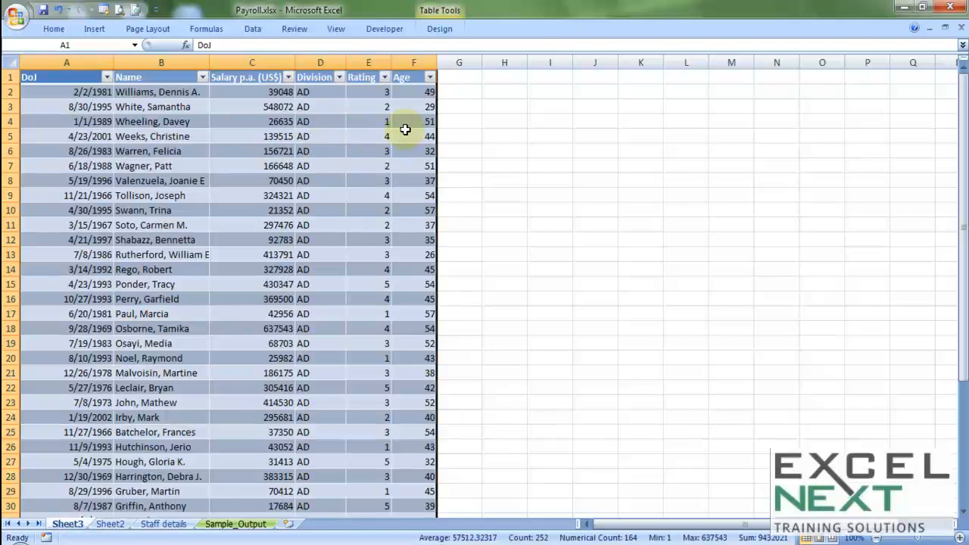
# Compare the PivotTable on Sheet2 with the first report on Sample_Output, recheck the Sheet3 records, and return to Sheet2.
pyautogui.click(114, 525)
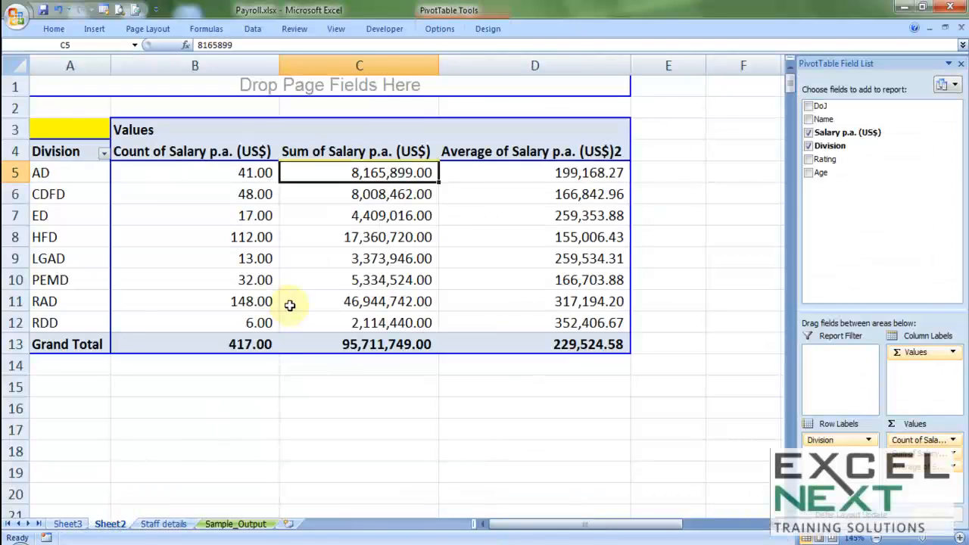
pyautogui.click(253, 525)
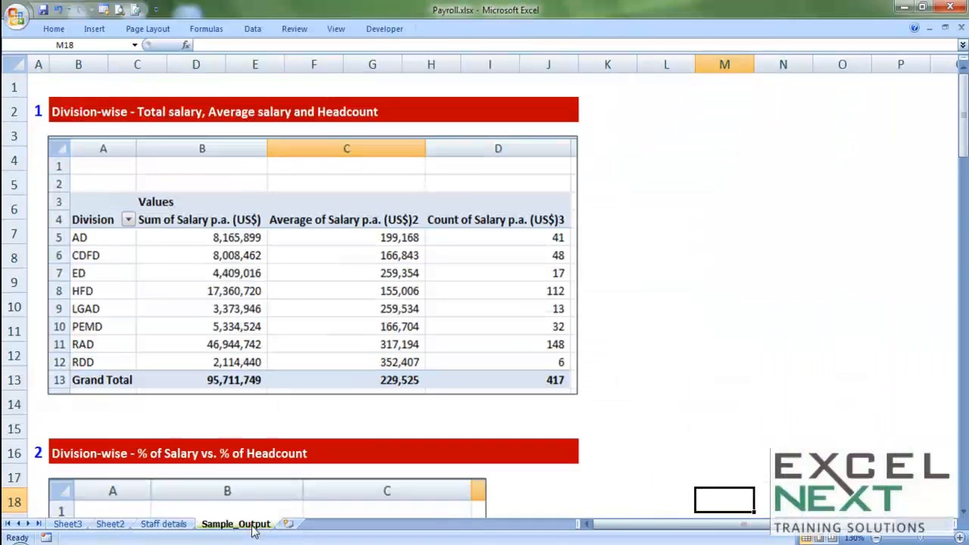
pyautogui.click(69, 523)
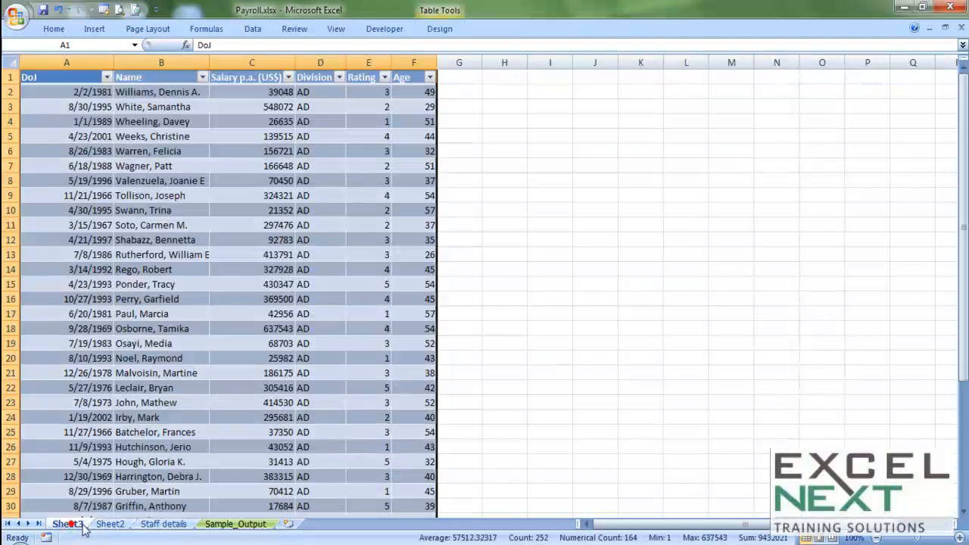
pyautogui.click(113, 523)
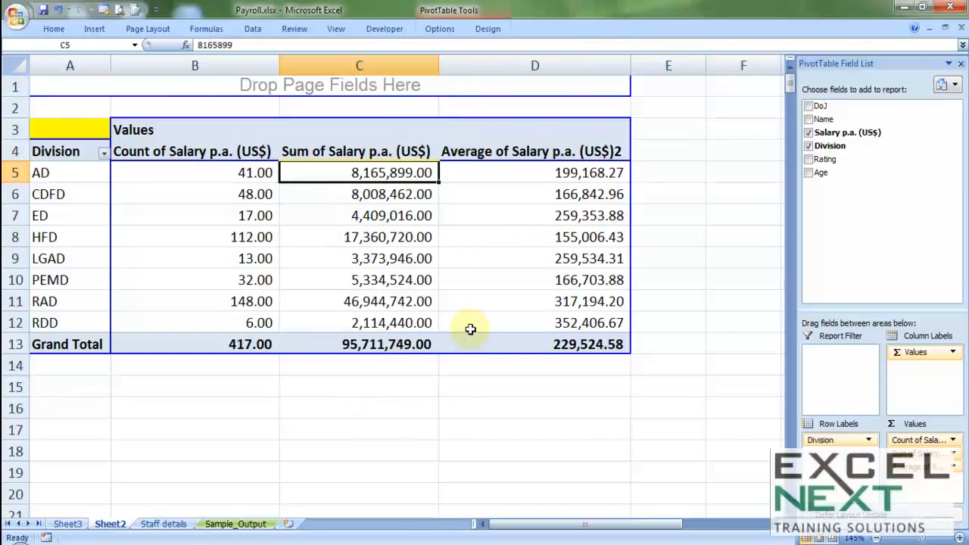
pyautogui.moveTo(470, 322)
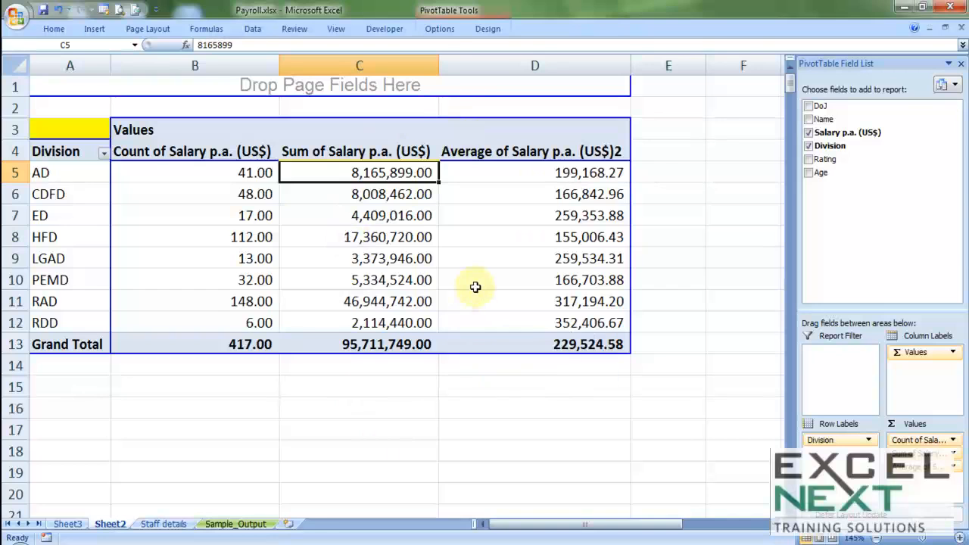
pyautogui.moveTo(476, 287)
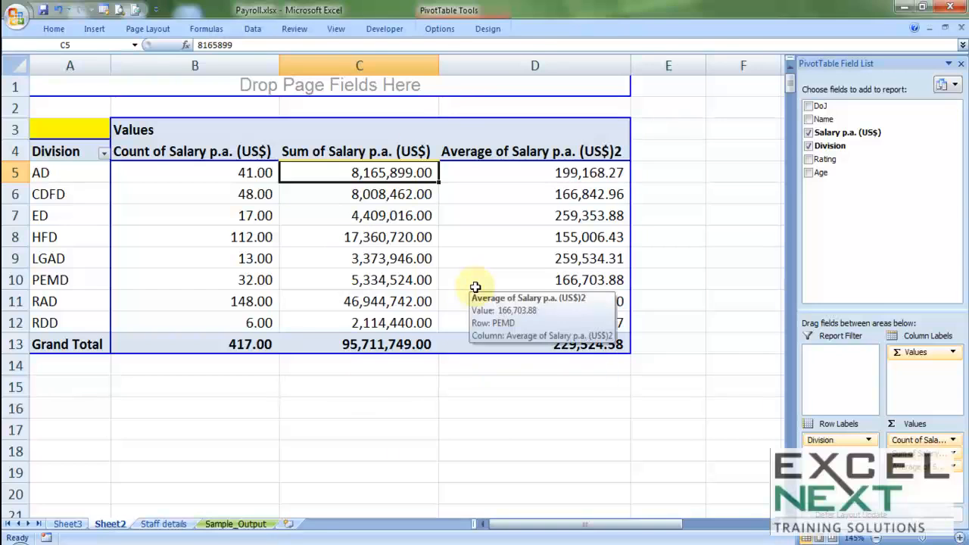